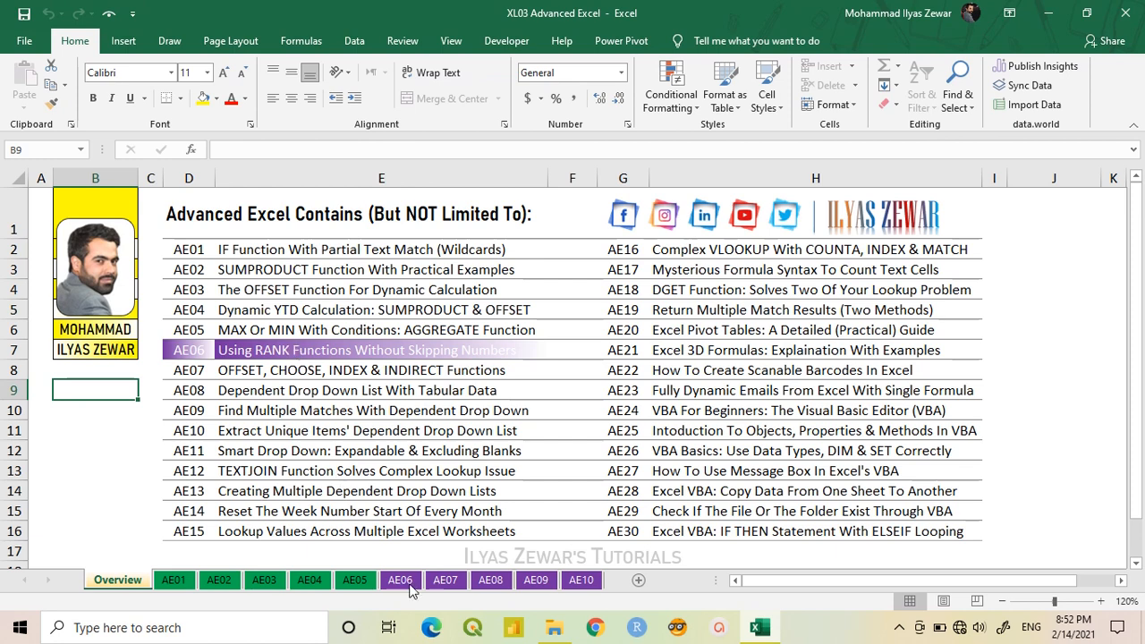
- On sheet AE06, start a RANK.EQ formula in H5 with G5 as the number to rank
{"action": "left_click", "coordinate": [404, 582]}
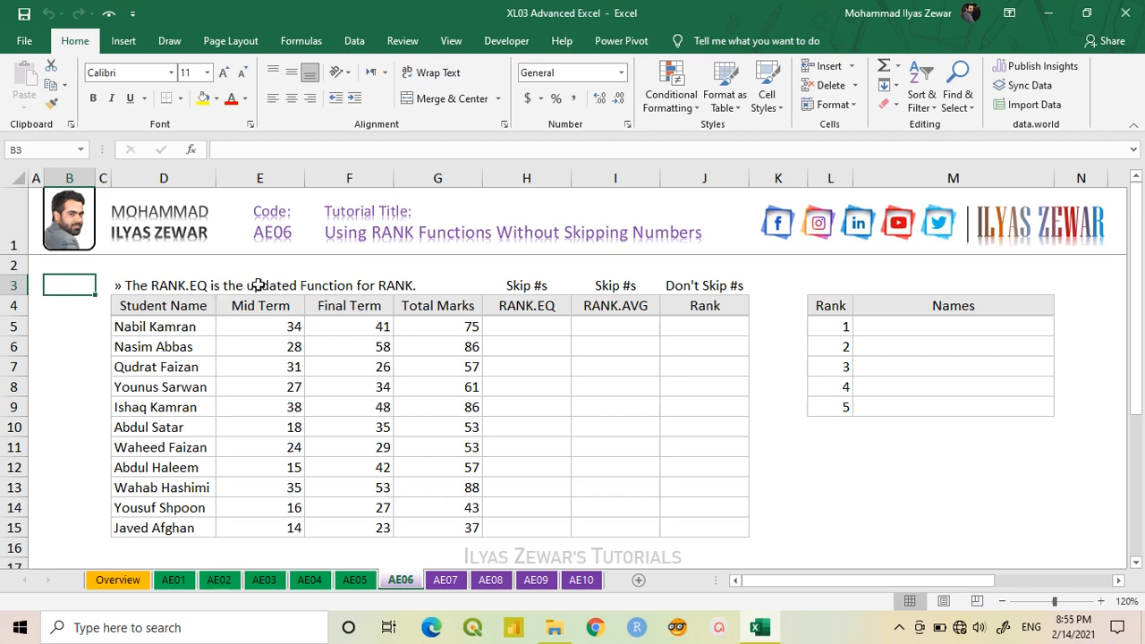
{"action": "left_click", "coordinate": [532, 331]}
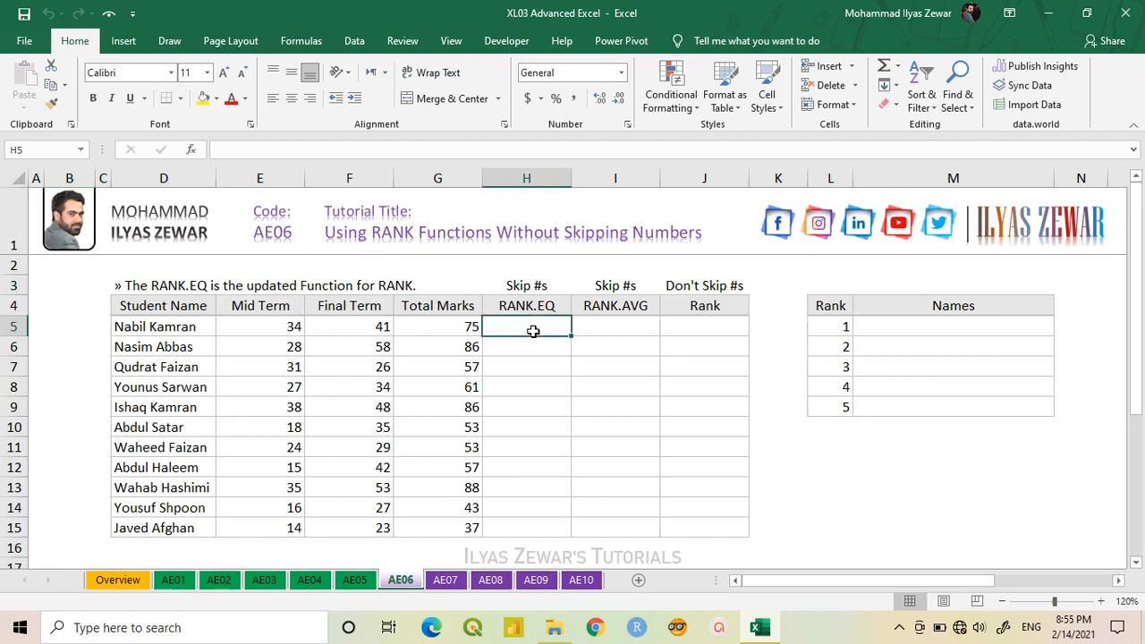
{"action": "type", "text": "=rank."}
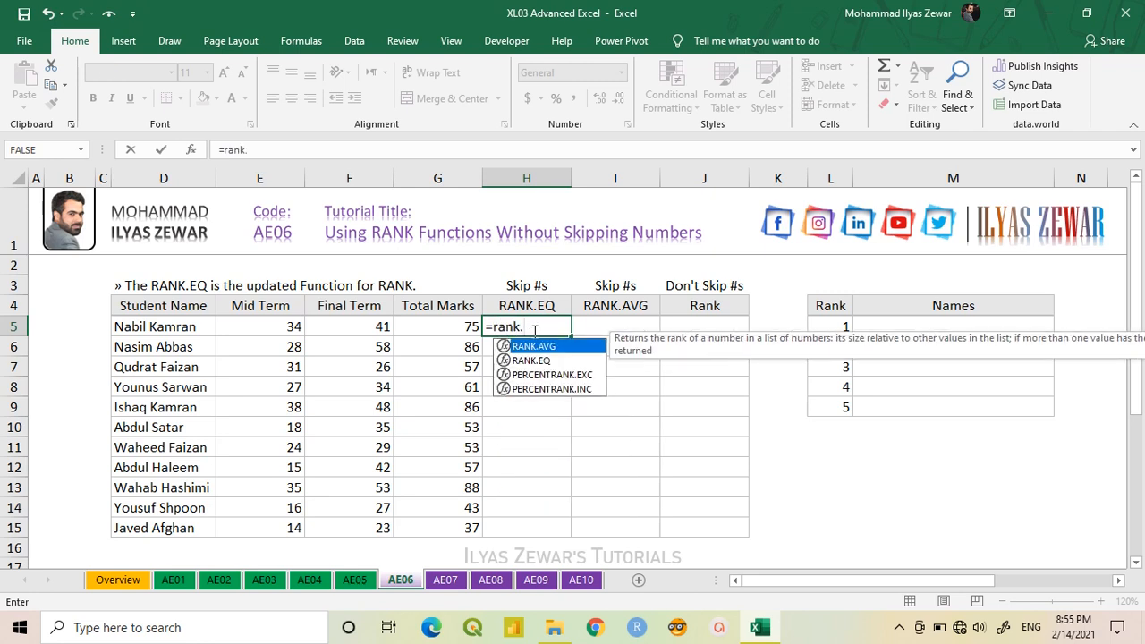
{"action": "key", "text": "Down"}
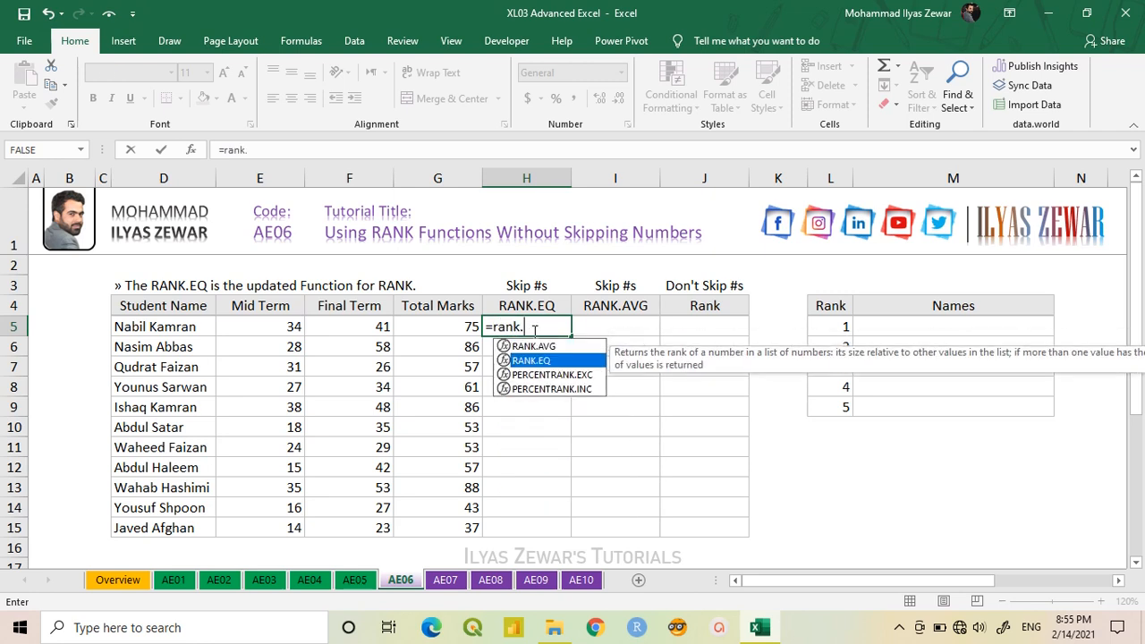
{"action": "key", "text": "Tab"}
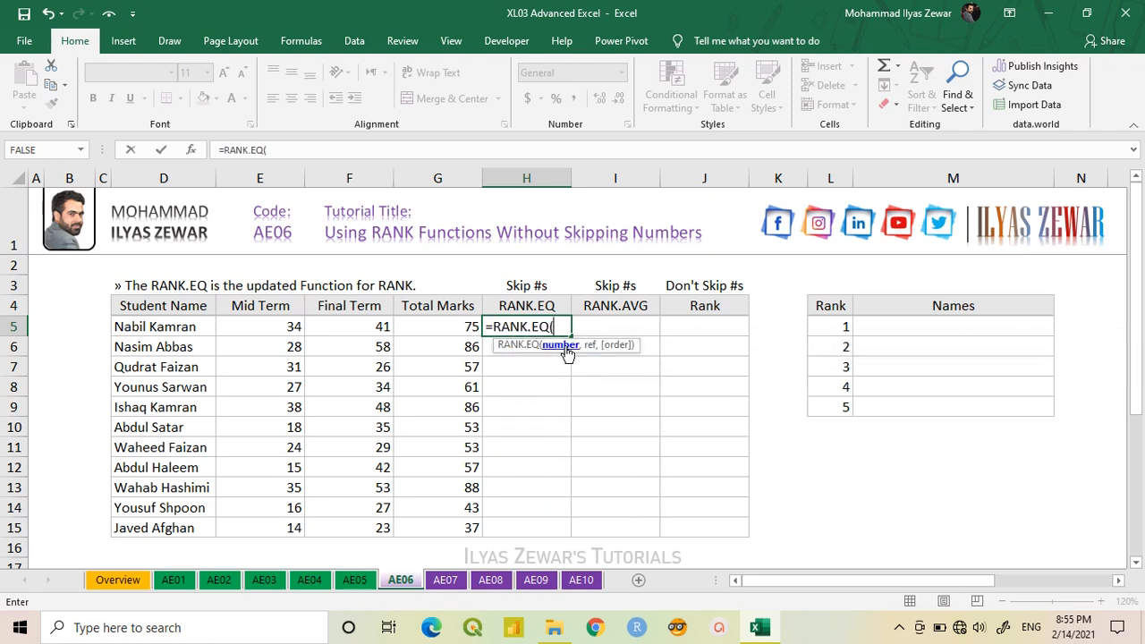
{"action": "left_click", "coordinate": [445, 327]}
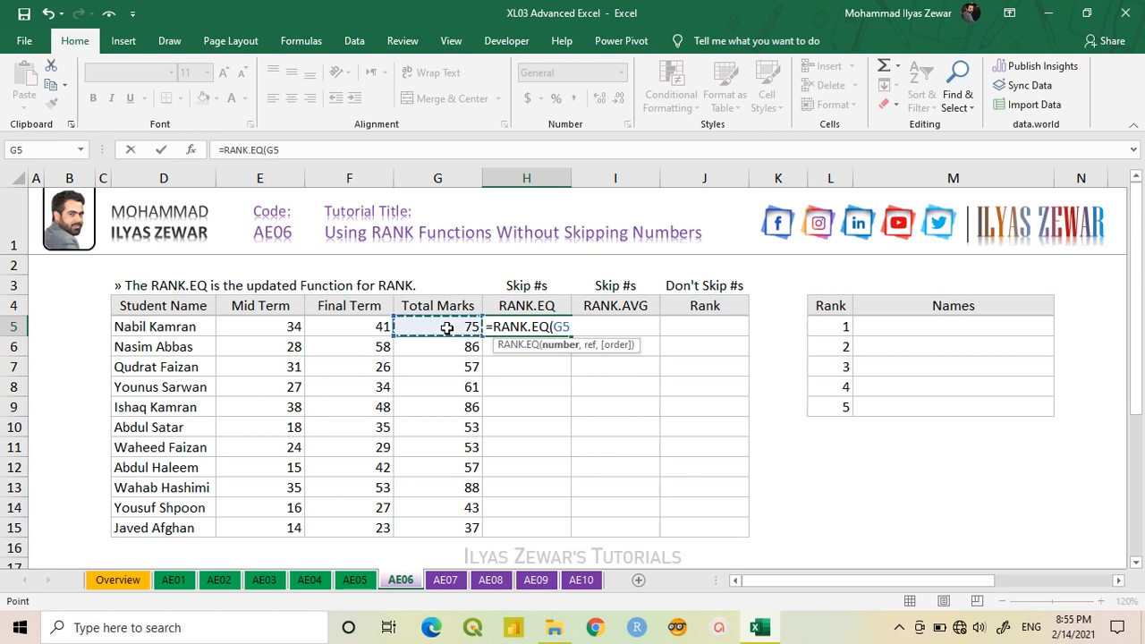
{"action": "type", "text": ","}
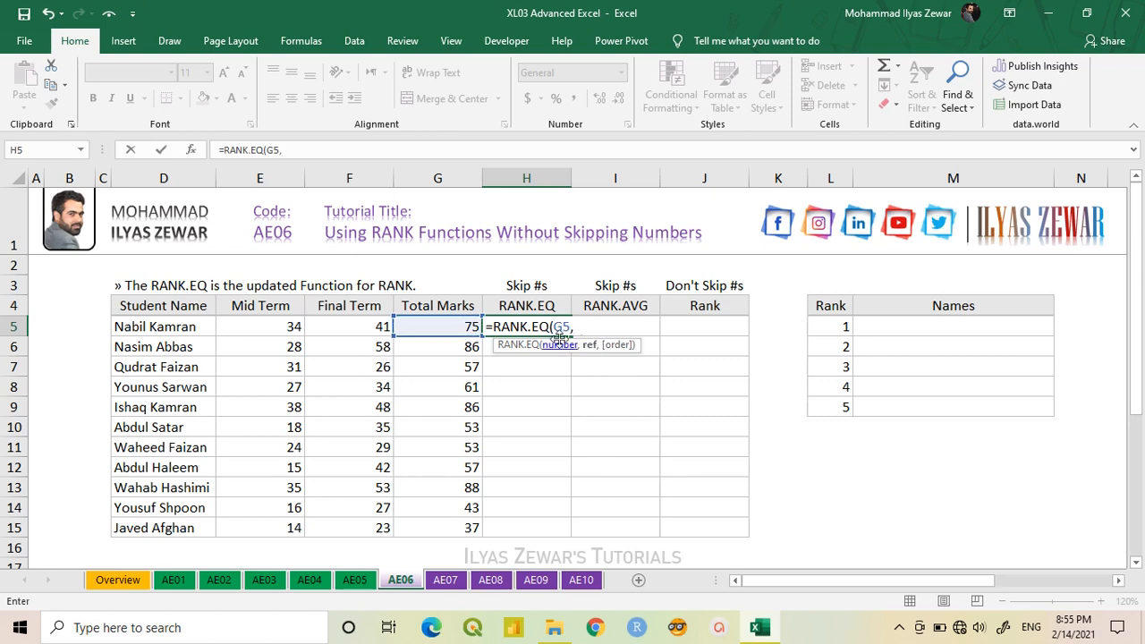
- Complete the RANK.EQ formula with the absolute range $G$5:$G$15 and descending order 0, and fill it down through H15
{"action": "left_click_drag", "start_coordinate": [453, 329], "coordinate": [432, 524]}
{"action": "key", "text": "F4"}
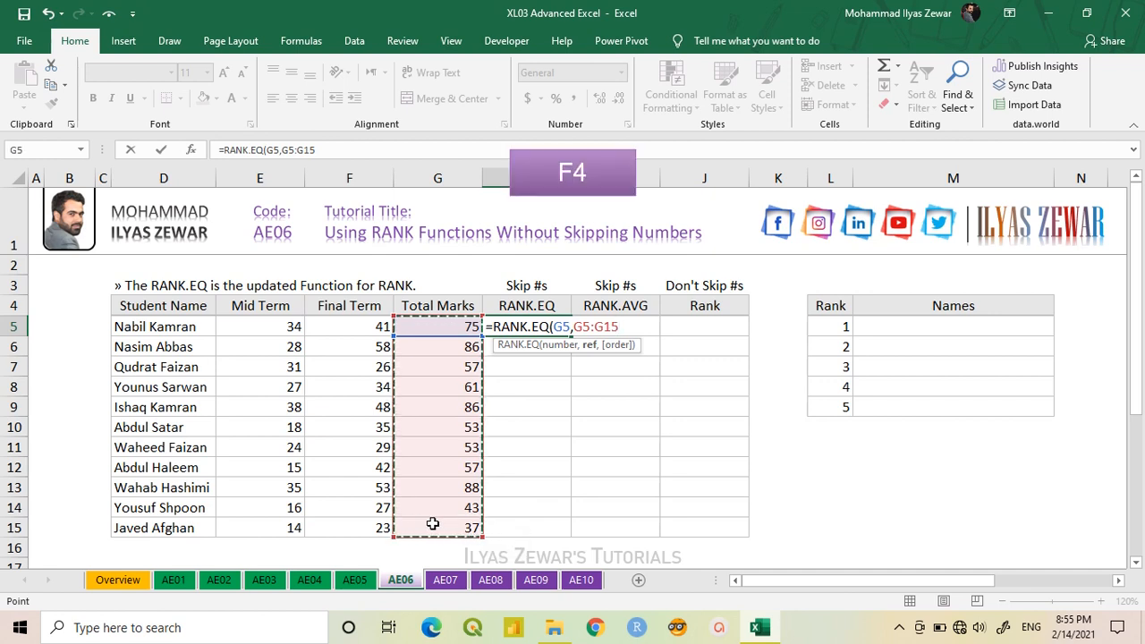
{"action": "key", "text": "F4"}
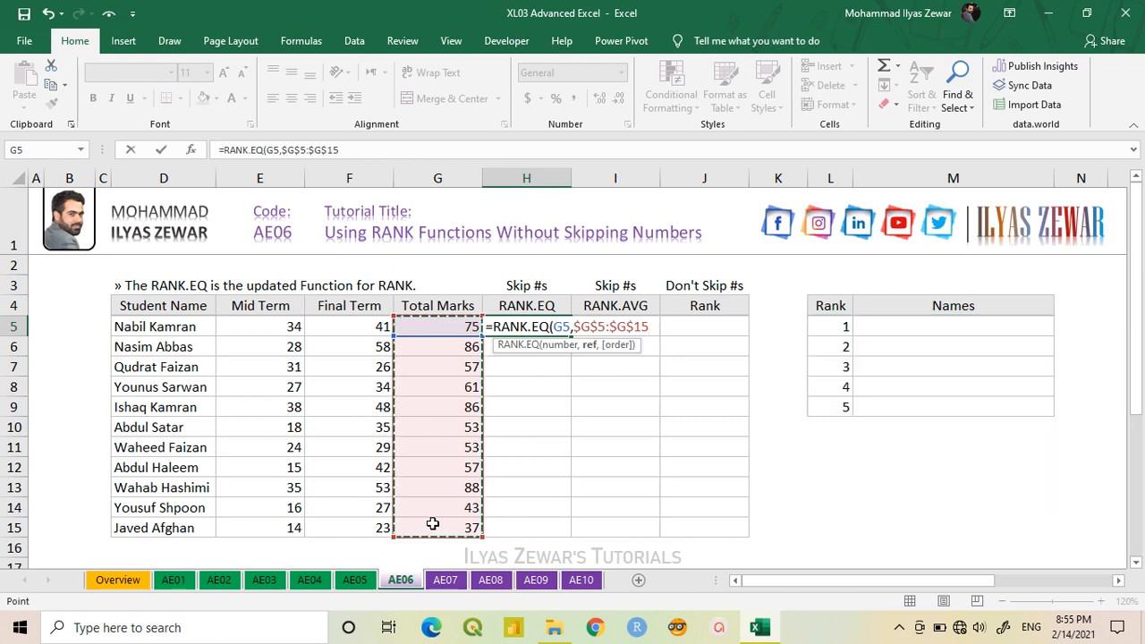
{"action": "type", "text": ","}
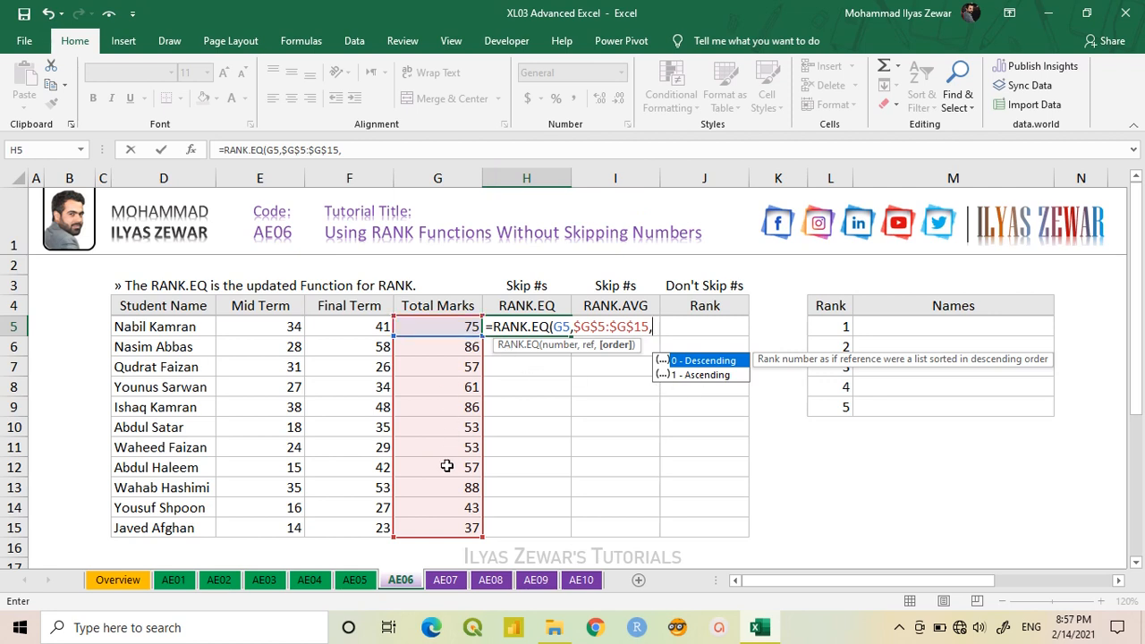
{"action": "double_click", "coordinate": [694, 361]}
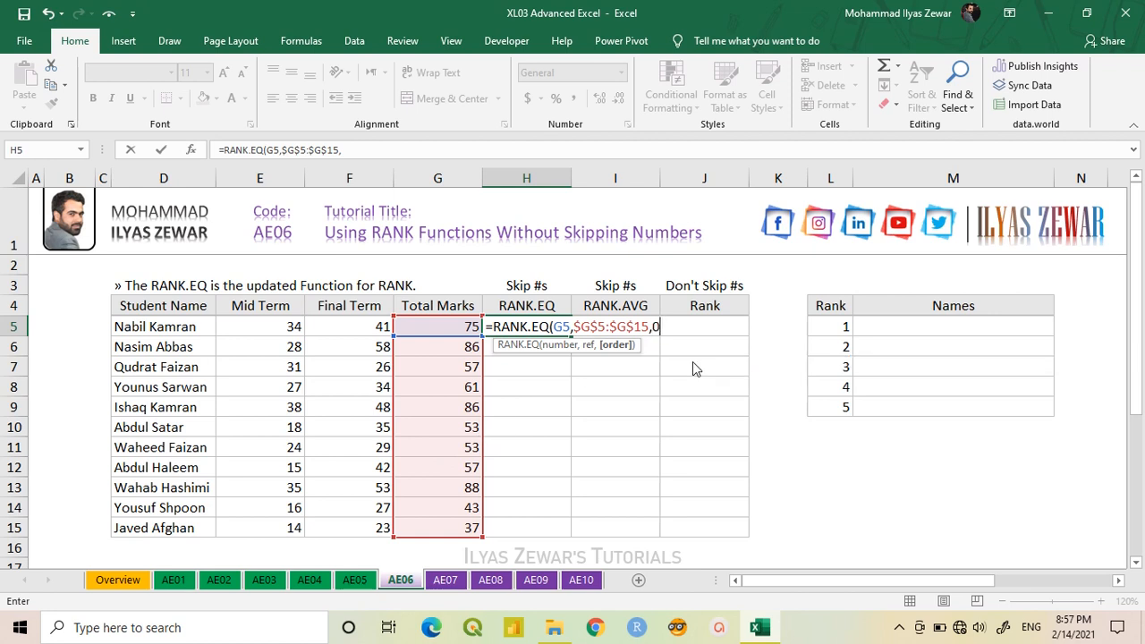
{"action": "type", "text": ")"}
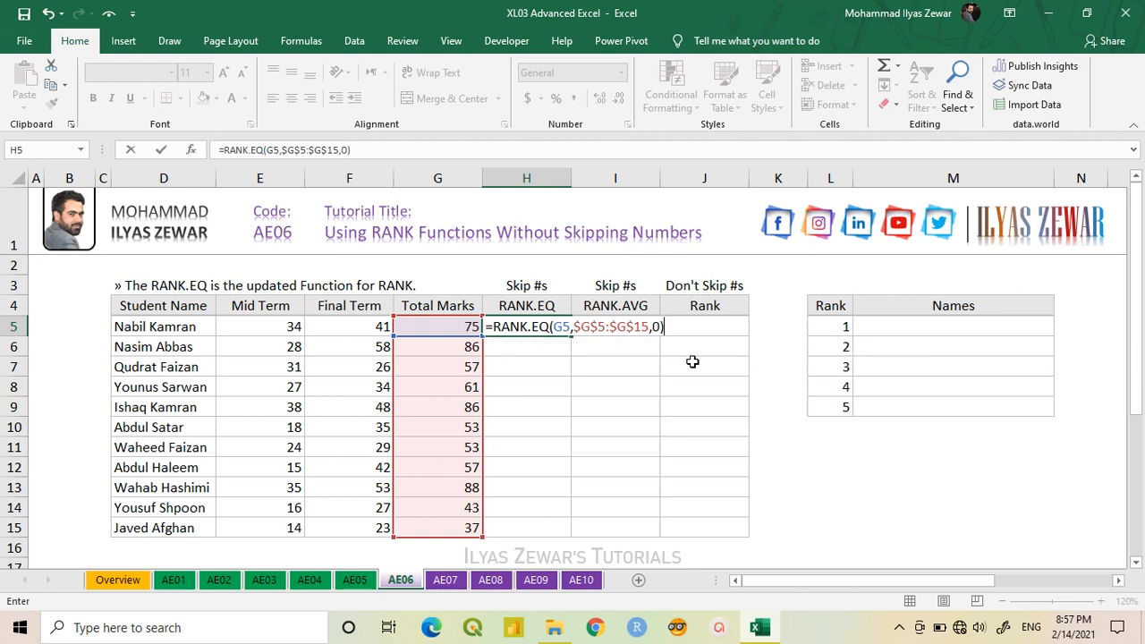
{"action": "key", "text": "Return"}
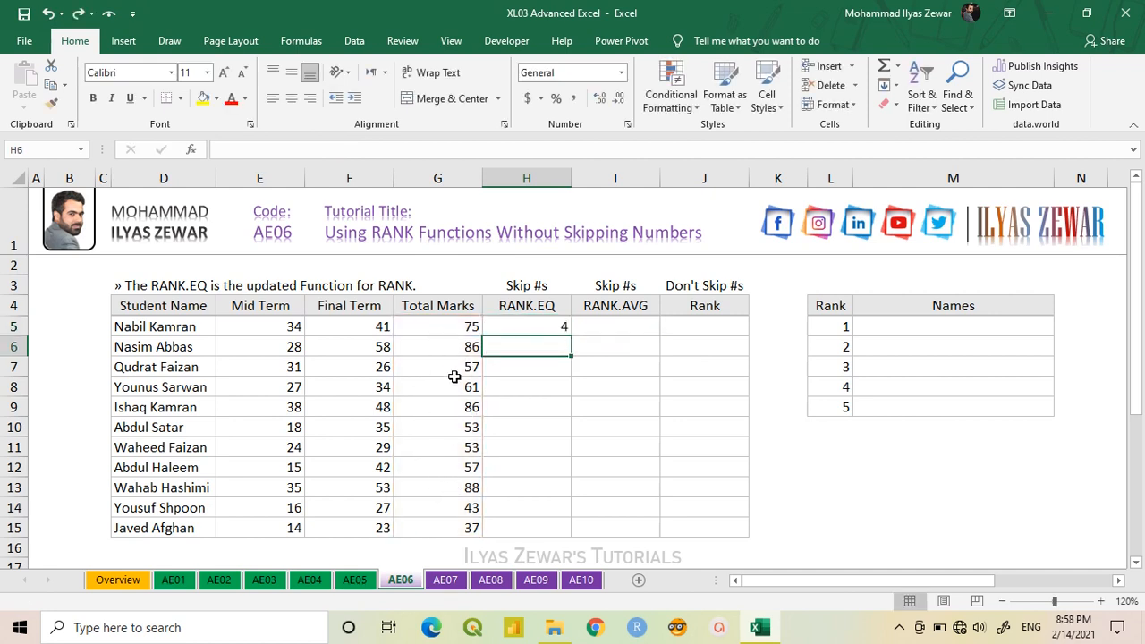
{"action": "left_click", "coordinate": [524, 328]}
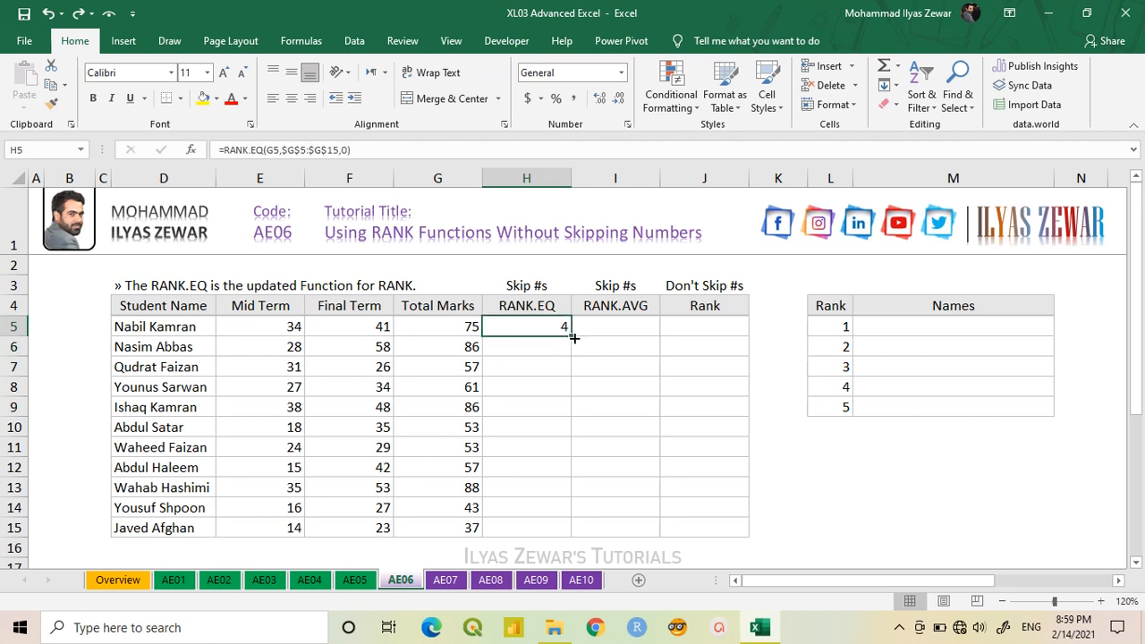
{"action": "left_click_drag", "start_coordinate": [574, 337], "coordinate": [566, 539]}
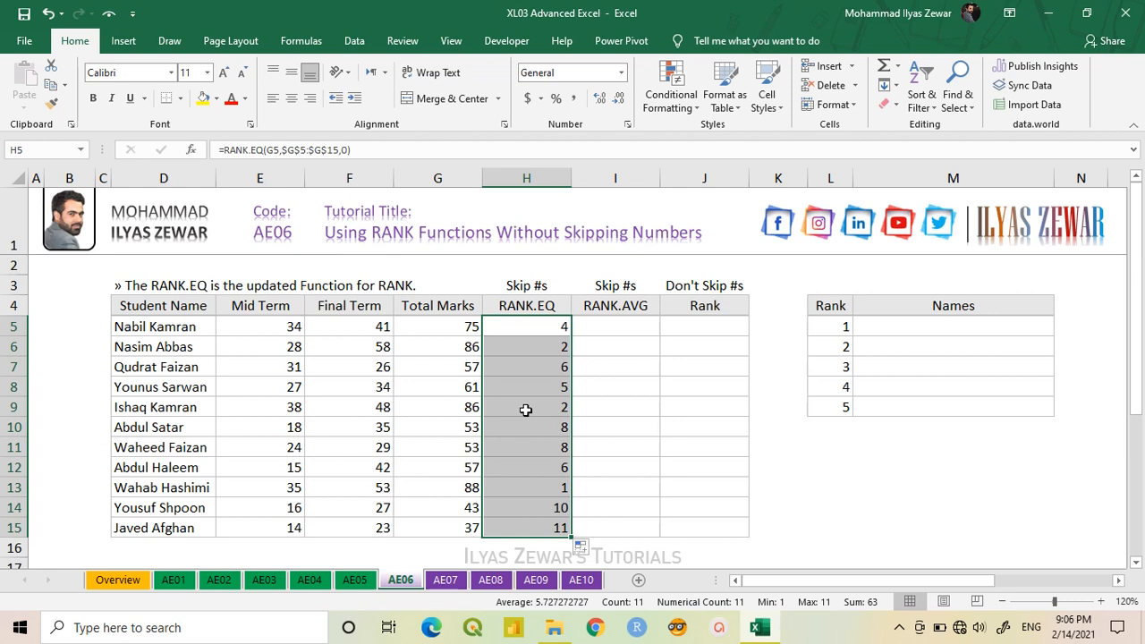
- Start a RANK.AVG formula in I5 with G5 as the number to rank
{"action": "left_click", "coordinate": [619, 330]}
{"action": "type", "text": "=rank"}
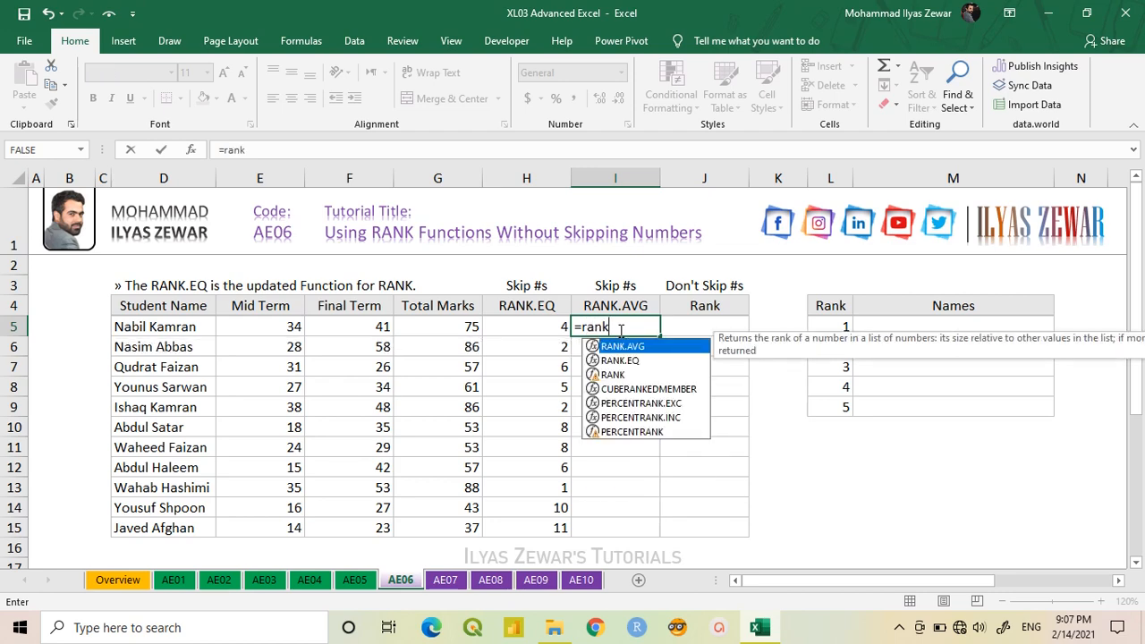
{"action": "key", "text": "Tab"}
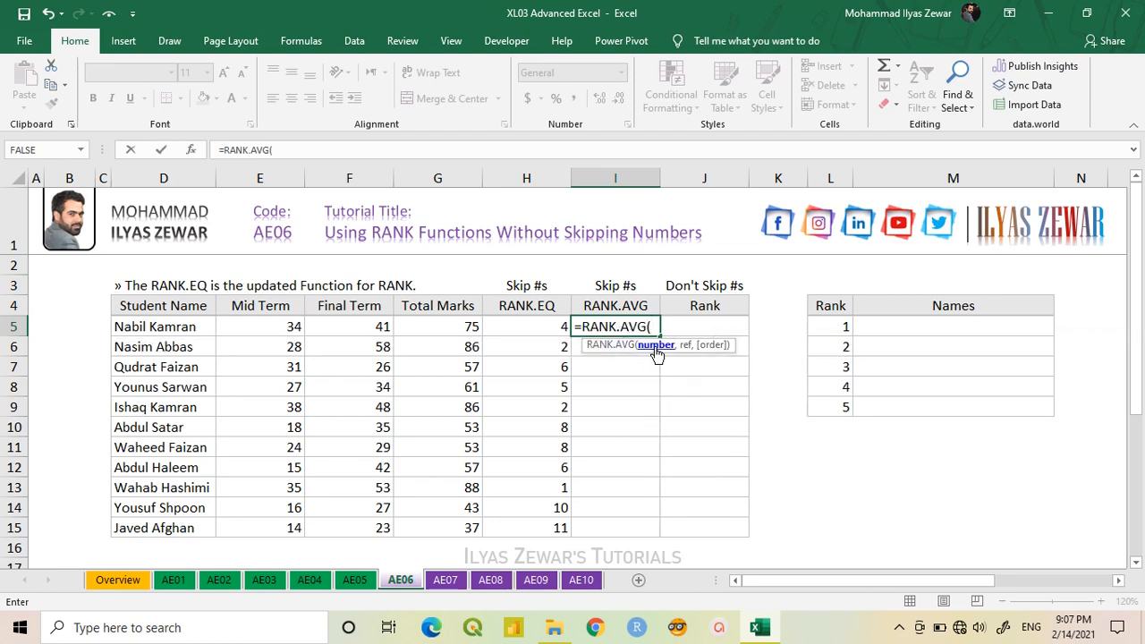
{"action": "left_click", "coordinate": [454, 327]}
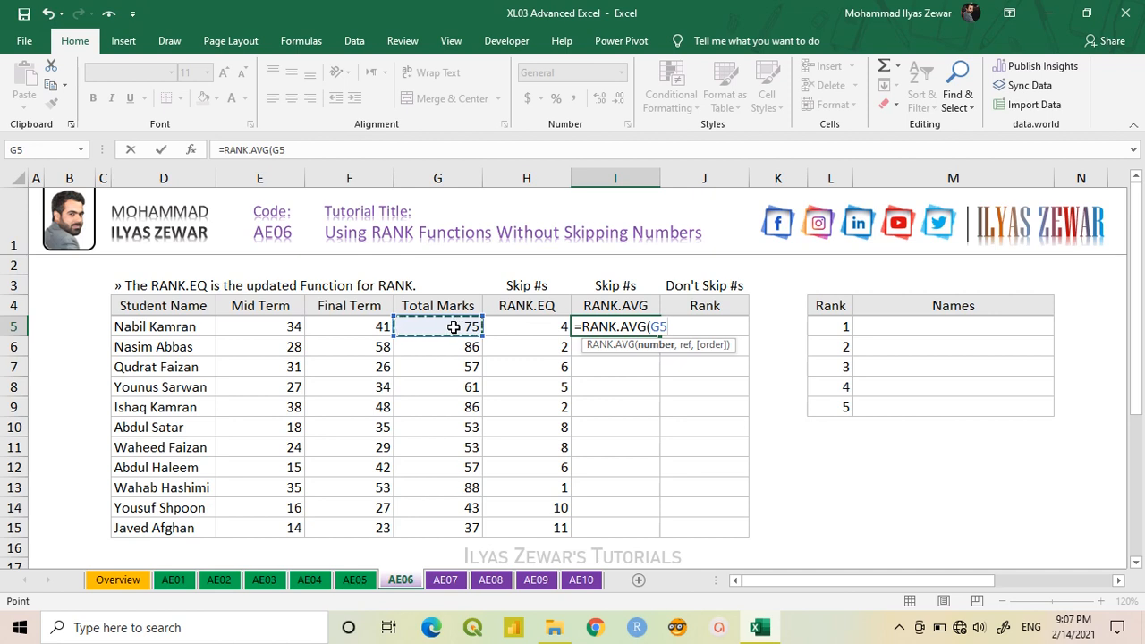
{"action": "type", "text": ","}
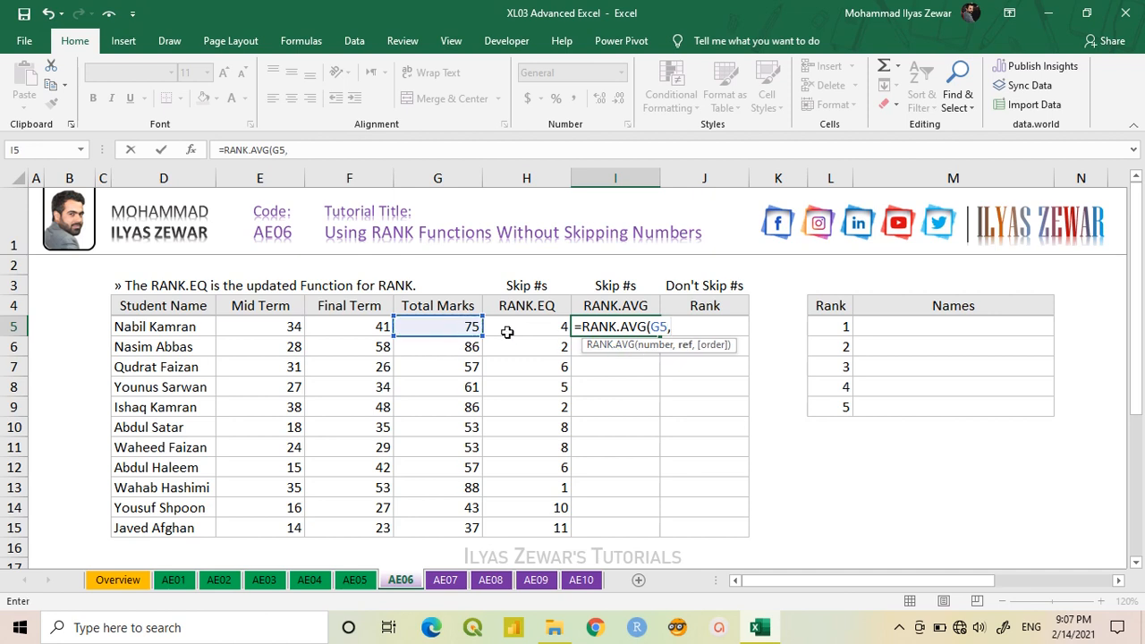
- Complete the RANK.AVG formula with the absolute range $G$5:$G$15 and descending order 0, and fill it down through I15
{"action": "left_click_drag", "start_coordinate": [446, 325], "coordinate": [447, 523]}
{"action": "key", "text": "F4"}
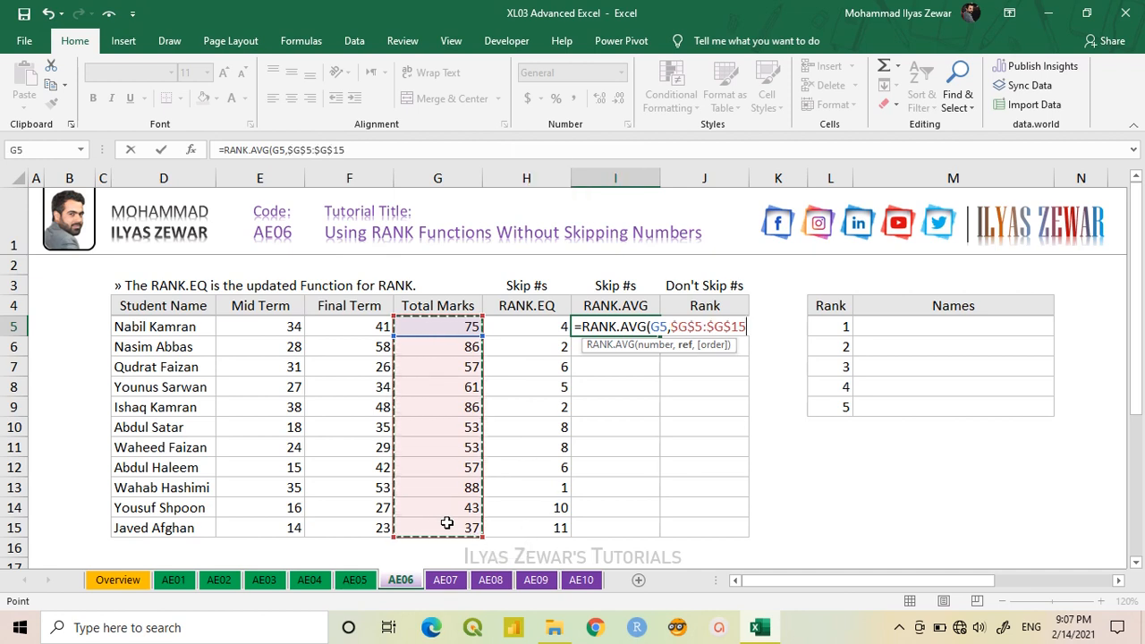
{"action": "type", "text": ","}
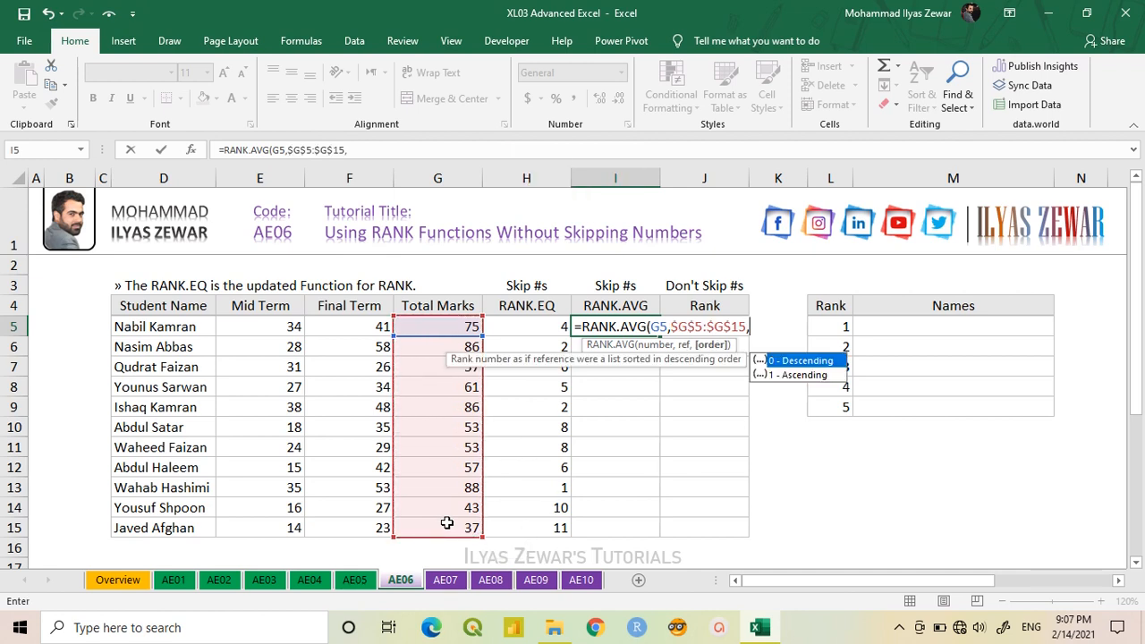
{"action": "double_click", "coordinate": [805, 363]}
{"action": "type", "text": ")"}
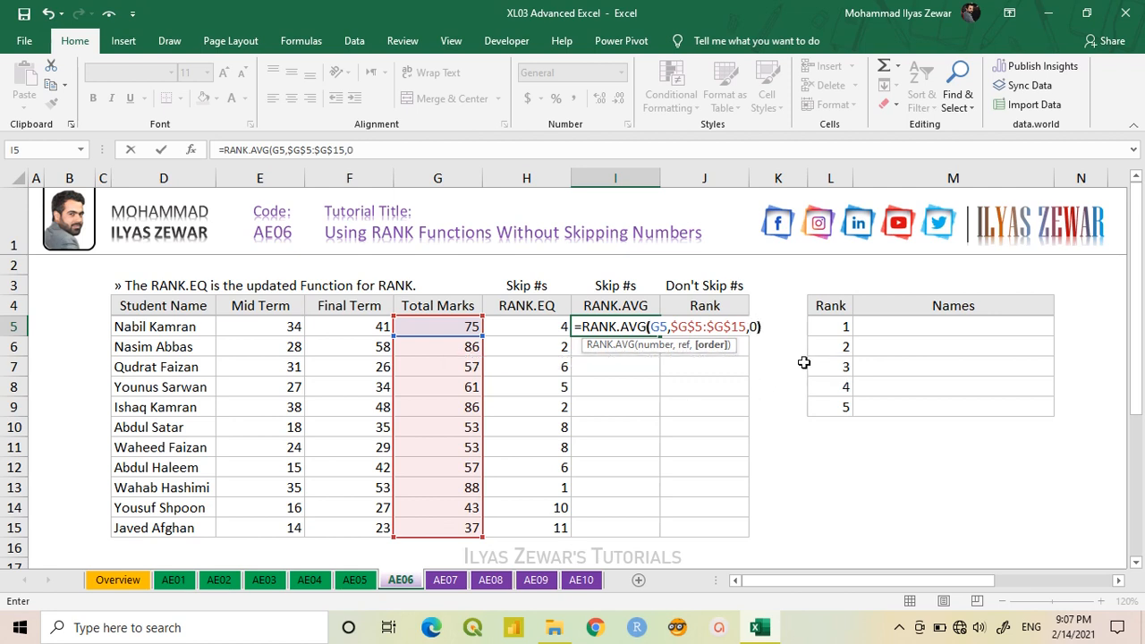
{"action": "key", "text": "Return"}
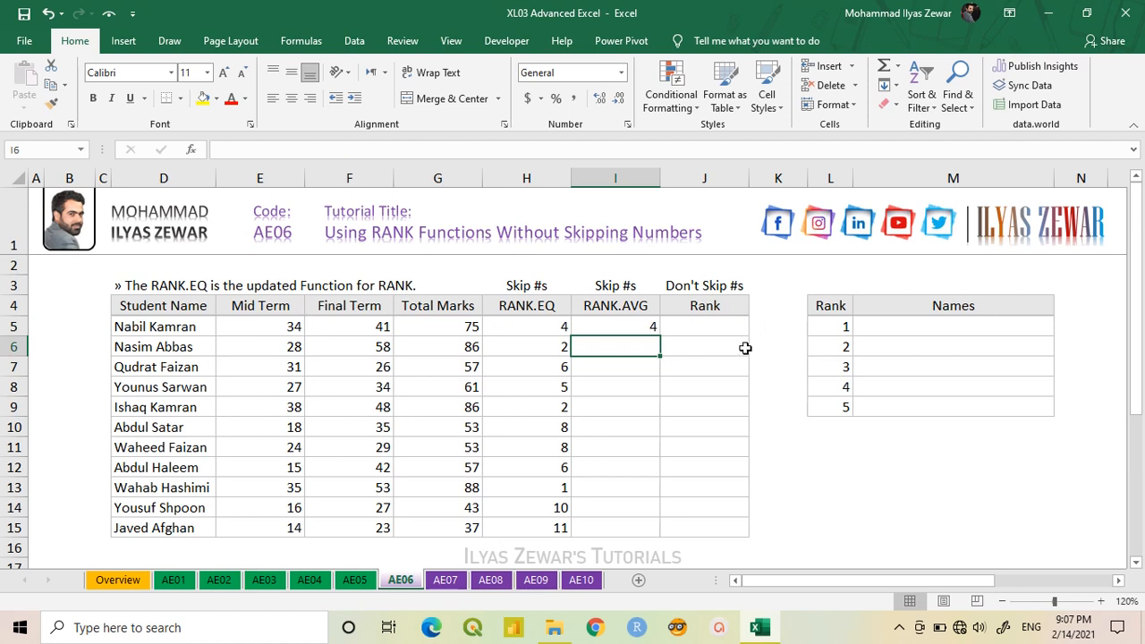
{"action": "left_click", "coordinate": [635, 327]}
{"action": "left_click_drag", "start_coordinate": [658, 338], "coordinate": [647, 528]}
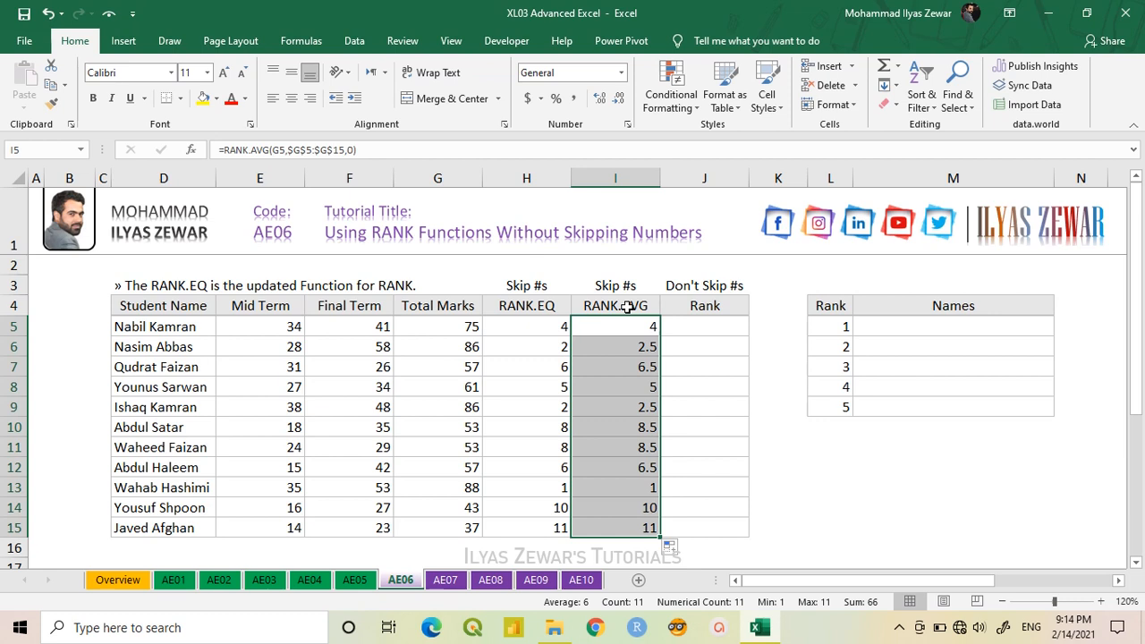
- Start a SUMPRODUCT formula in J5 with the parenthesized comparison (G5<=$G$5:$G$15) as the first part of its array
{"action": "left_click", "coordinate": [706, 331]}
{"action": "type", "text": "="}
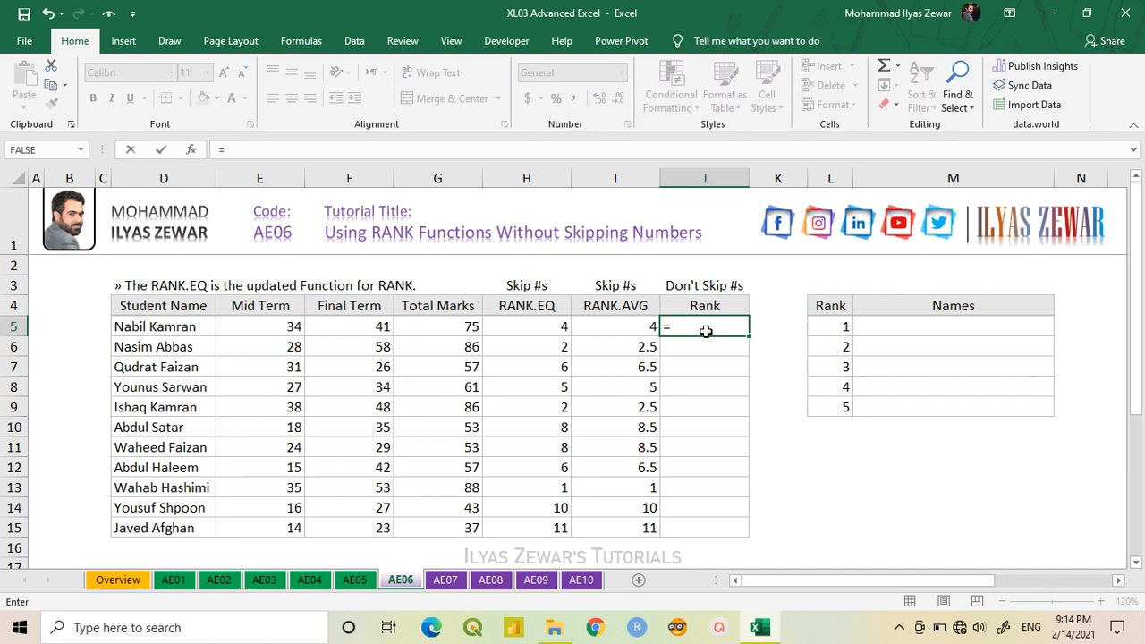
{"action": "type", "text": "sumpr"}
{"action": "key", "text": "Tab"}
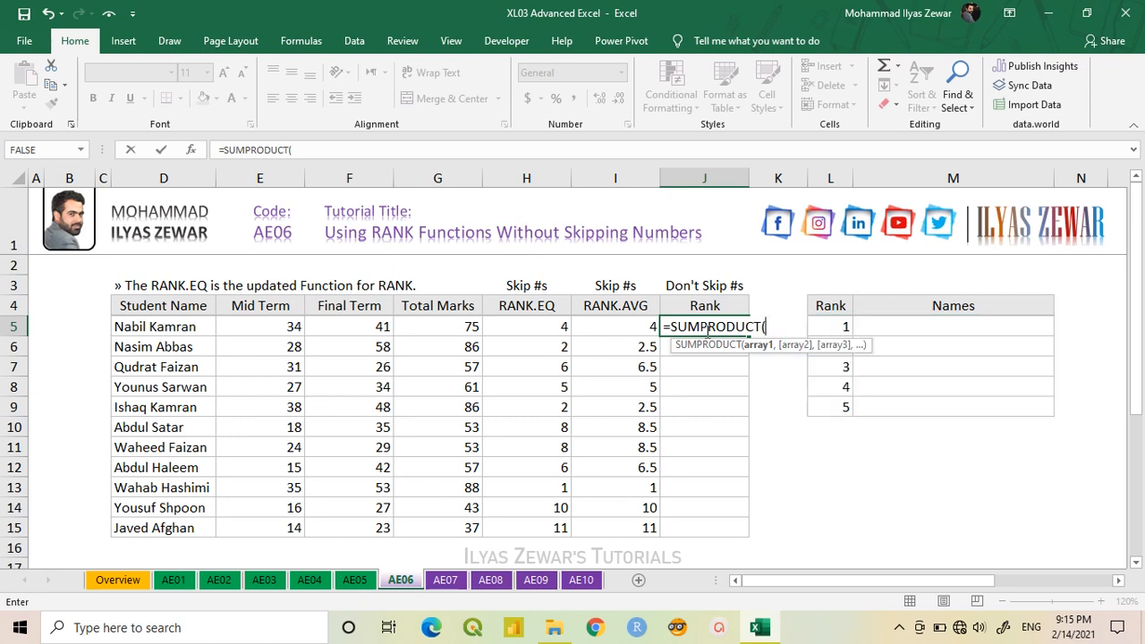
{"action": "type", "text": "("}
{"action": "left_click", "coordinate": [449, 328]}
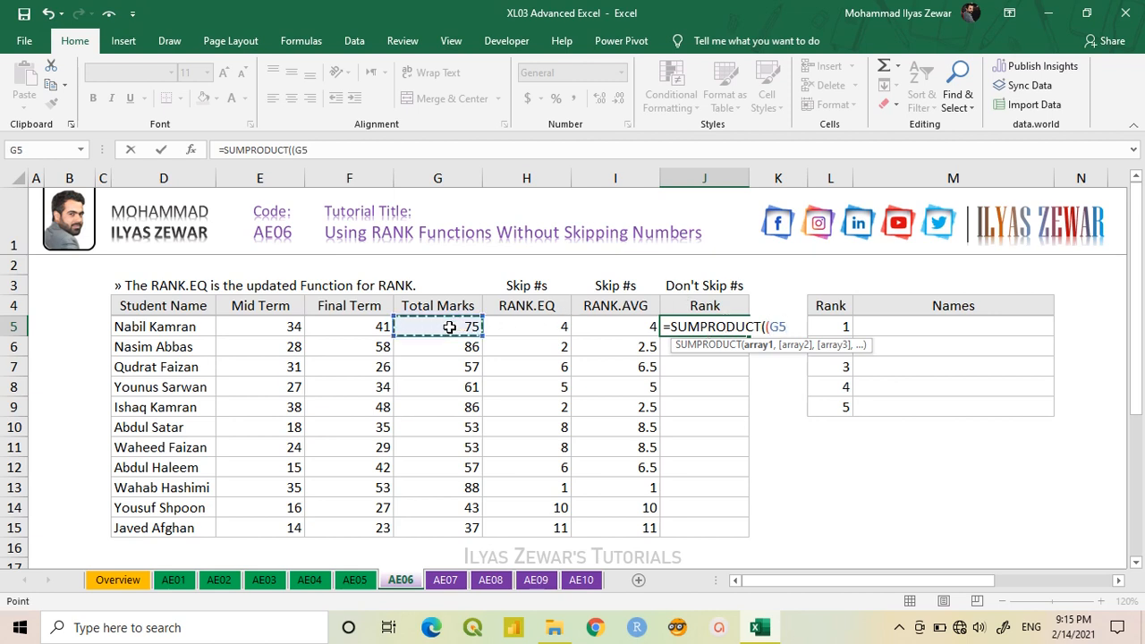
{"action": "type", "text": "<="}
{"action": "left_click_drag", "start_coordinate": [449, 327], "coordinate": [447, 527]}
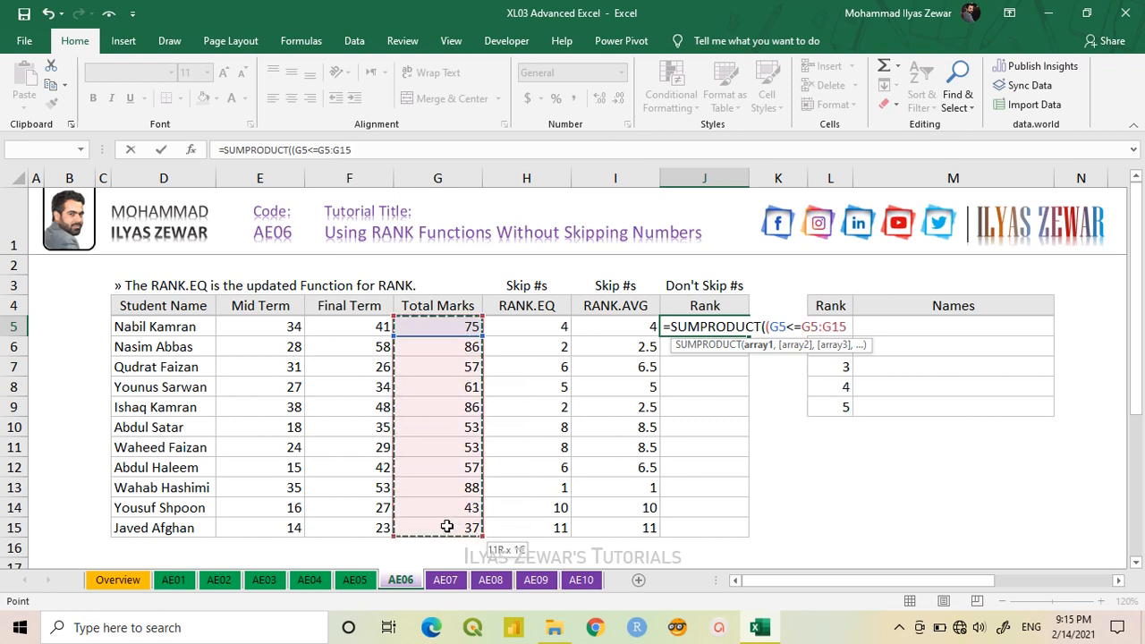
{"action": "key", "text": "F4"}
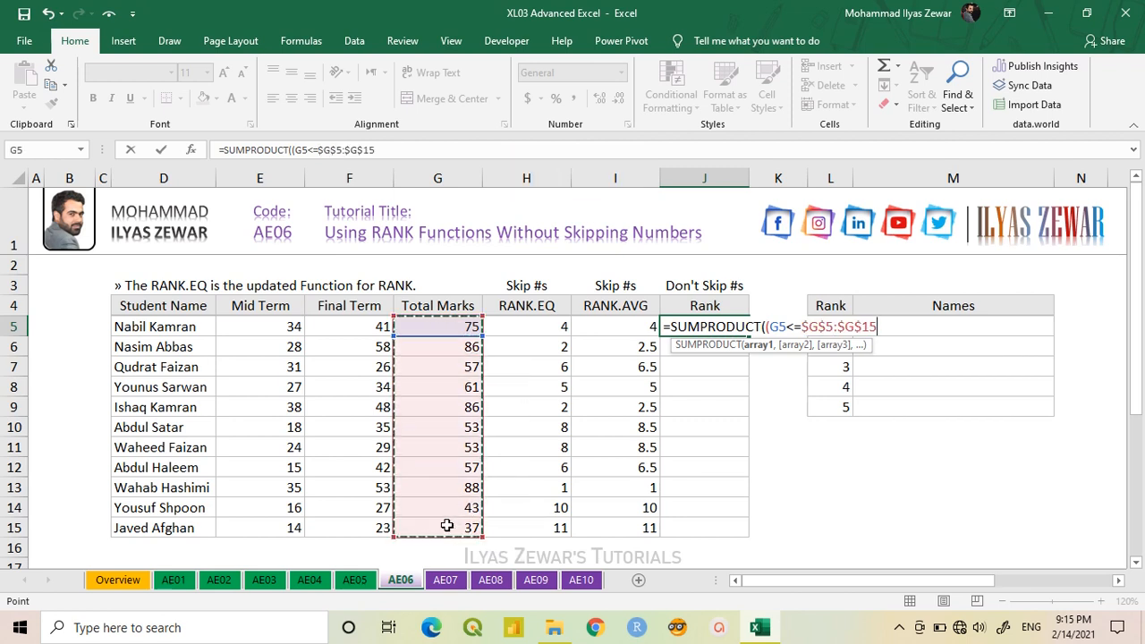
{"action": "type", "text": ")/"}
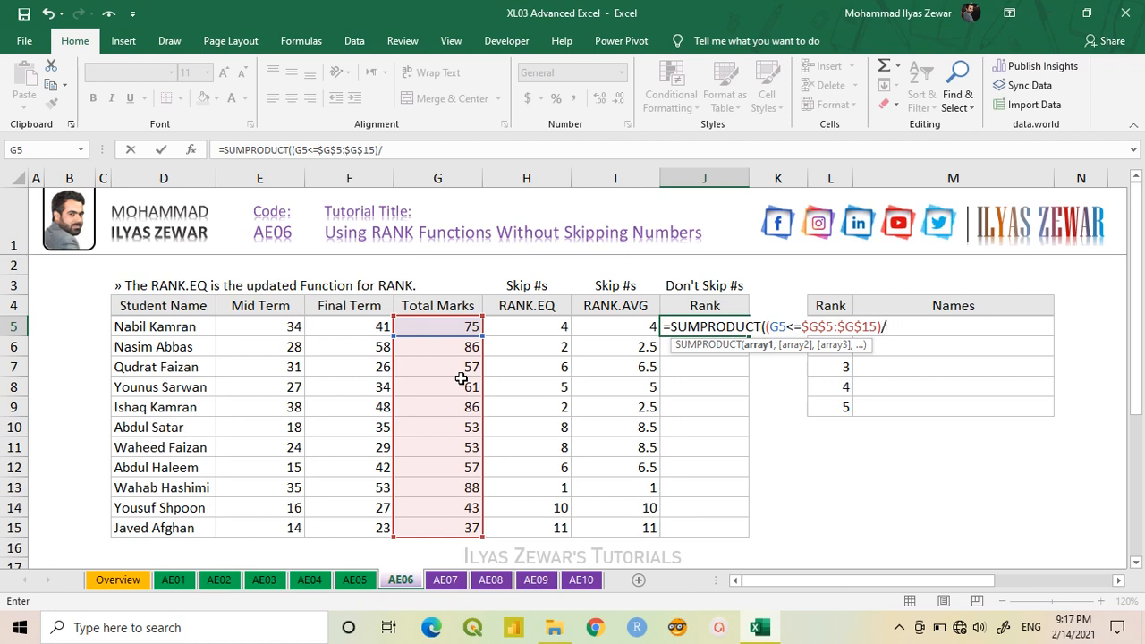
- Divide the comparison in J5's SUMPRODUCT formula by COUNTIF($G$5:$G$15,$G$5:$G$15)
{"action": "type", "text": "coun"}
{"action": "key", "text": "Down"}
{"action": "key", "text": "Down"}
{"action": "key", "text": "Down"}
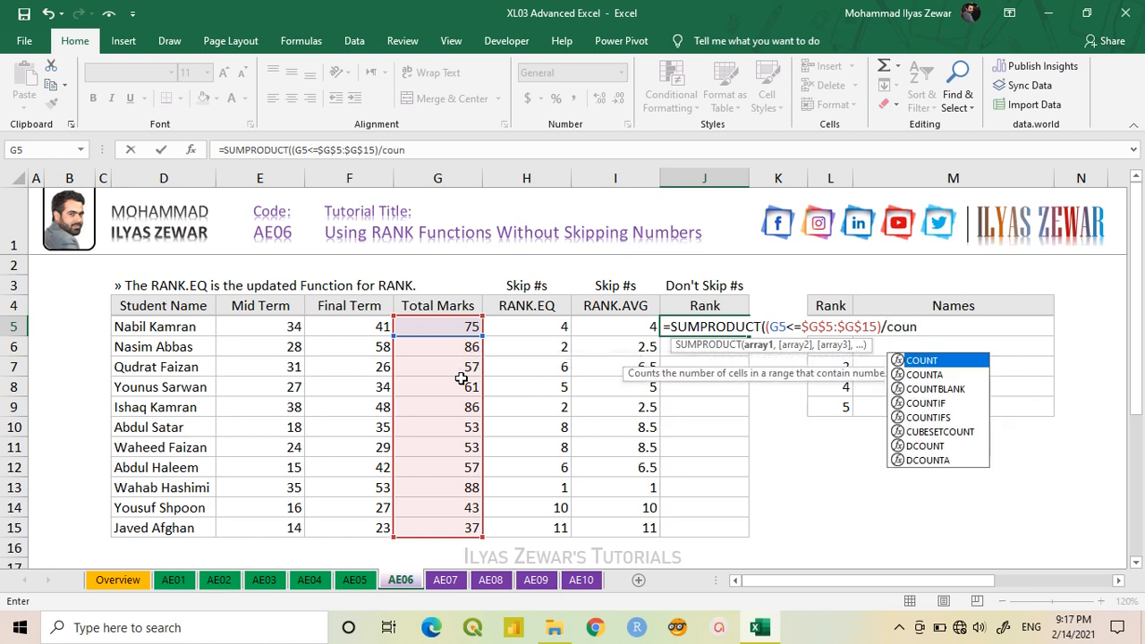
{"action": "key", "text": "Tab"}
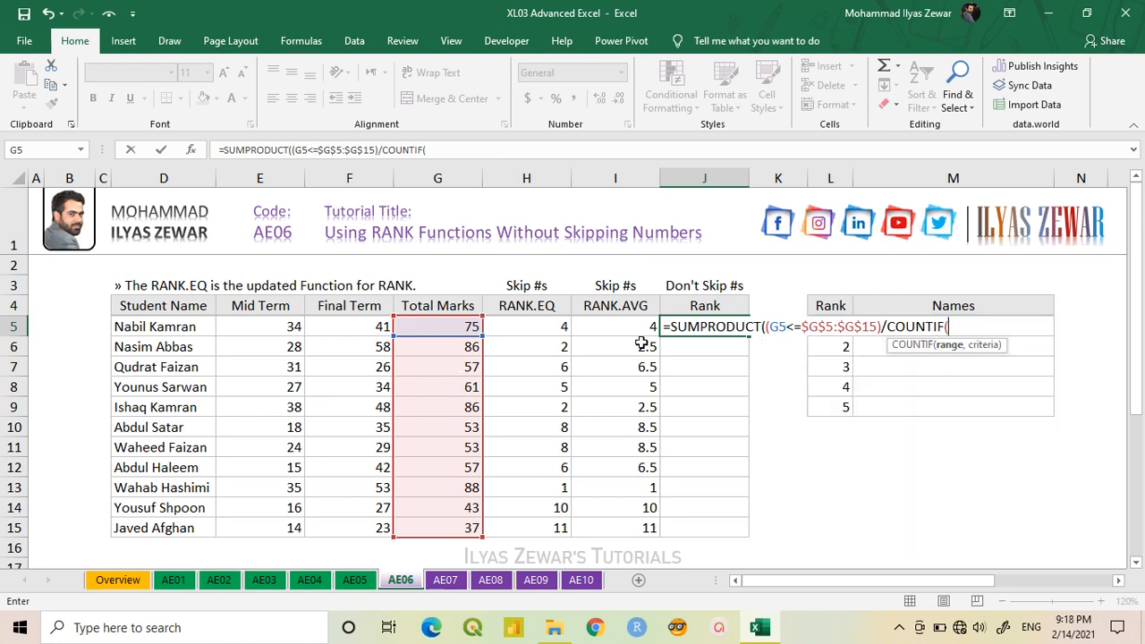
{"action": "left_click_drag", "start_coordinate": [450, 326], "coordinate": [451, 524]}
{"action": "key", "text": "F4"}
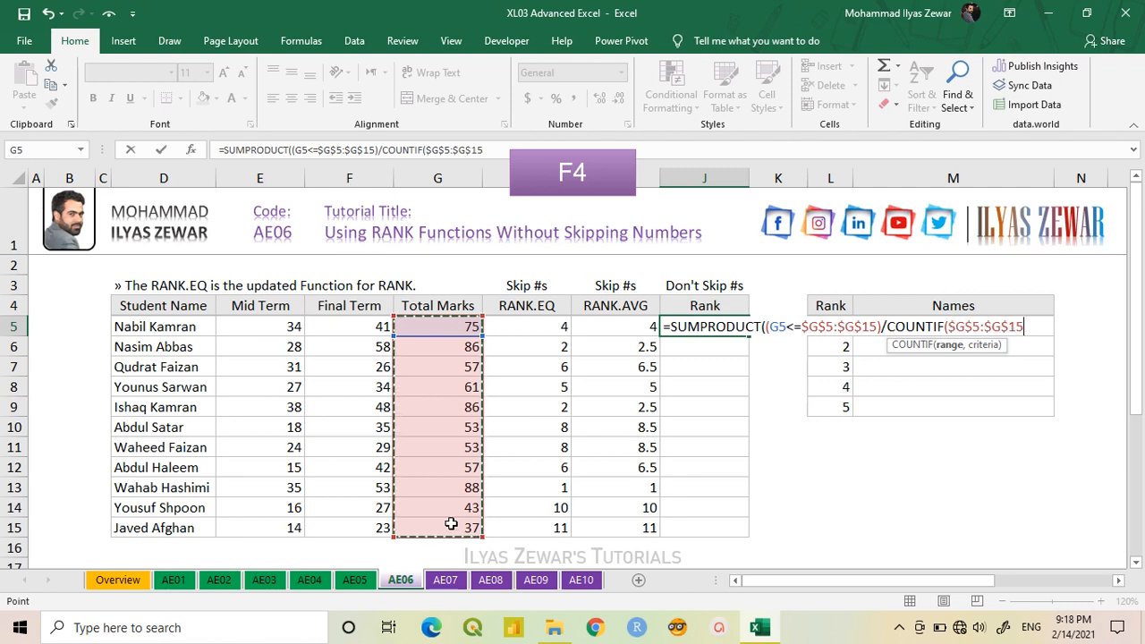
{"action": "type", "text": ","}
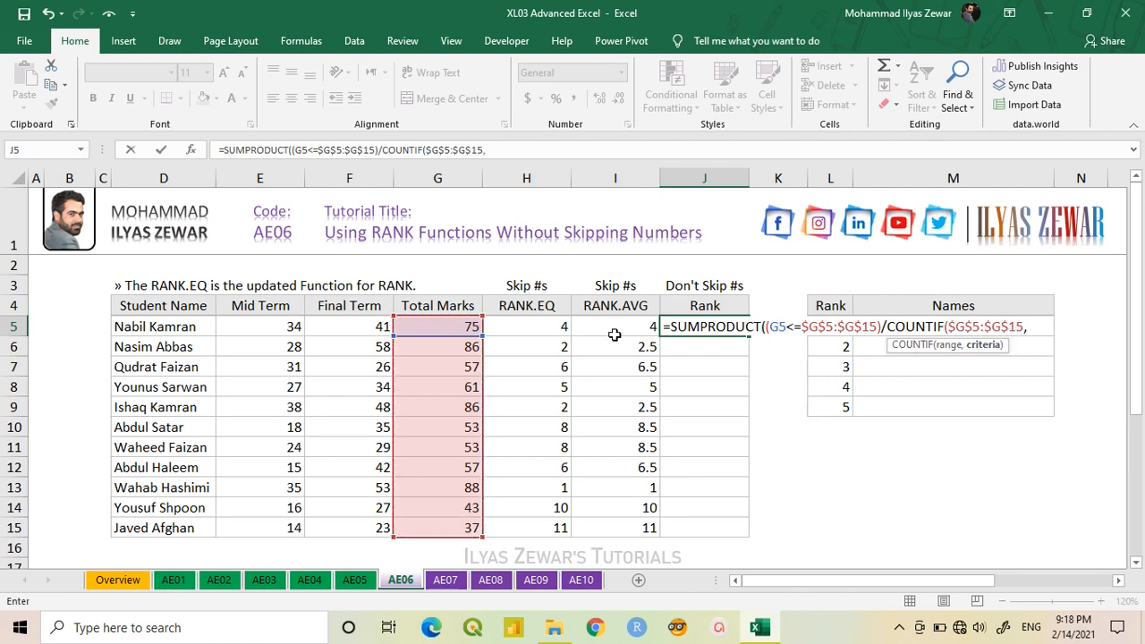
{"action": "left_click_drag", "start_coordinate": [439, 330], "coordinate": [445, 527]}
{"action": "key", "text": "F4"}
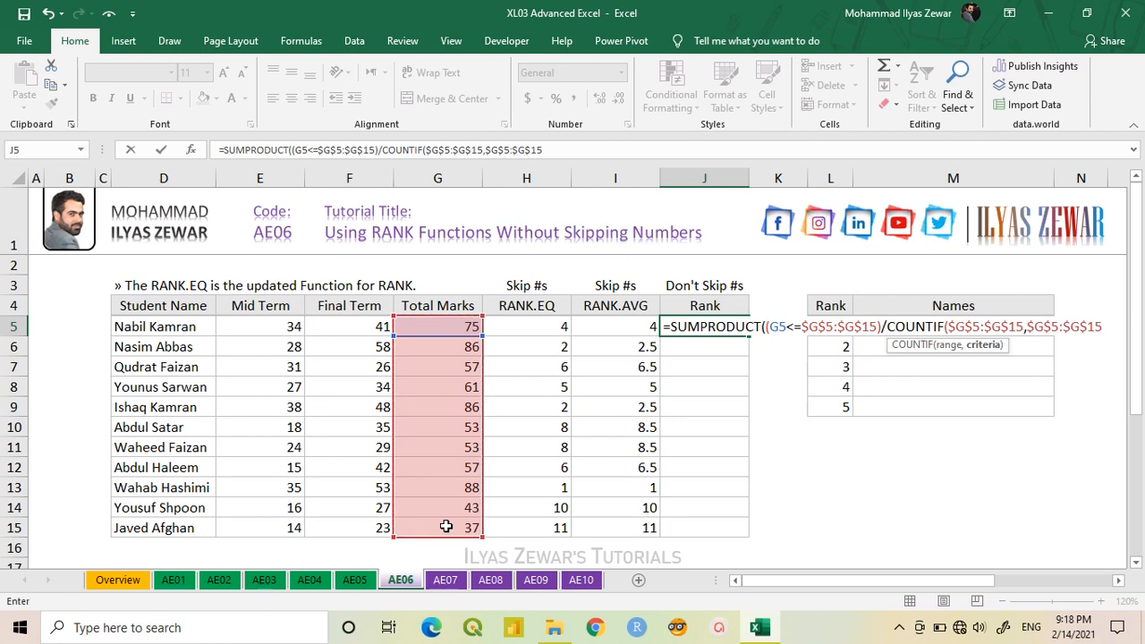
{"action": "type", "text": ")"}
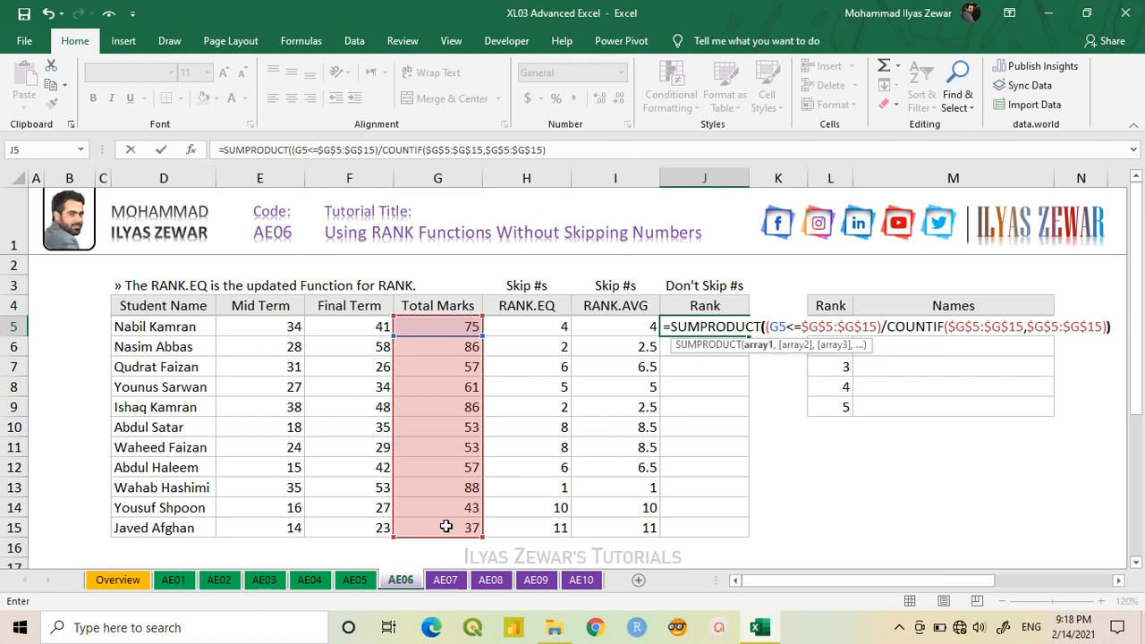
{"action": "type", "text": ")"}
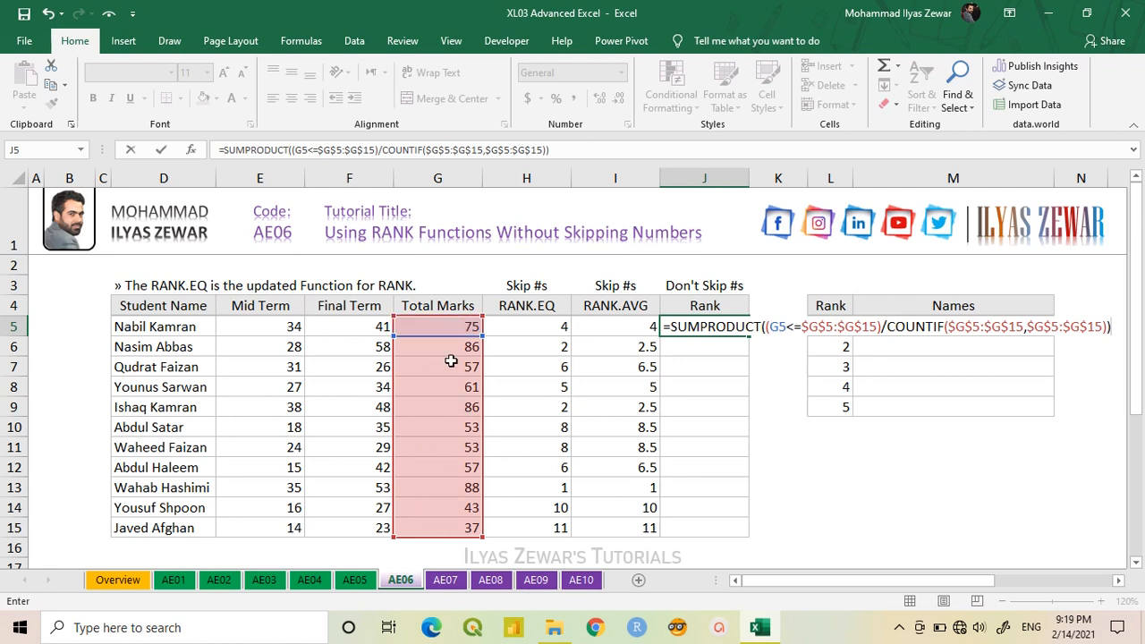
- Close and enter the SUMPRODUCT formula in J5, and fill it down through J15
{"action": "key", "text": "Return"}
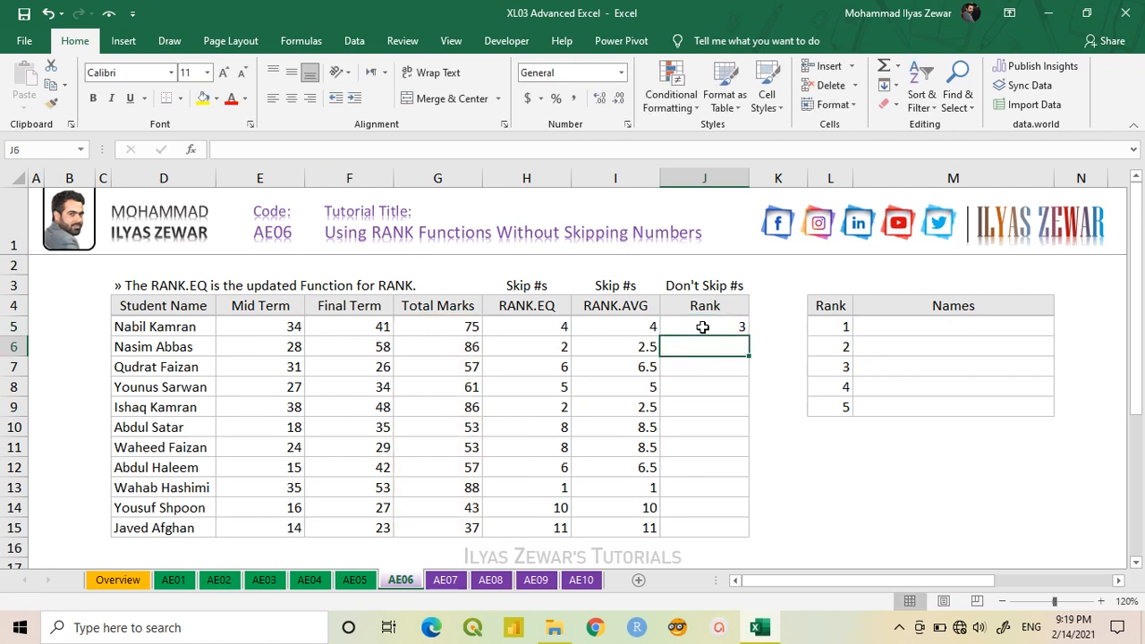
{"action": "left_click", "coordinate": [720, 327]}
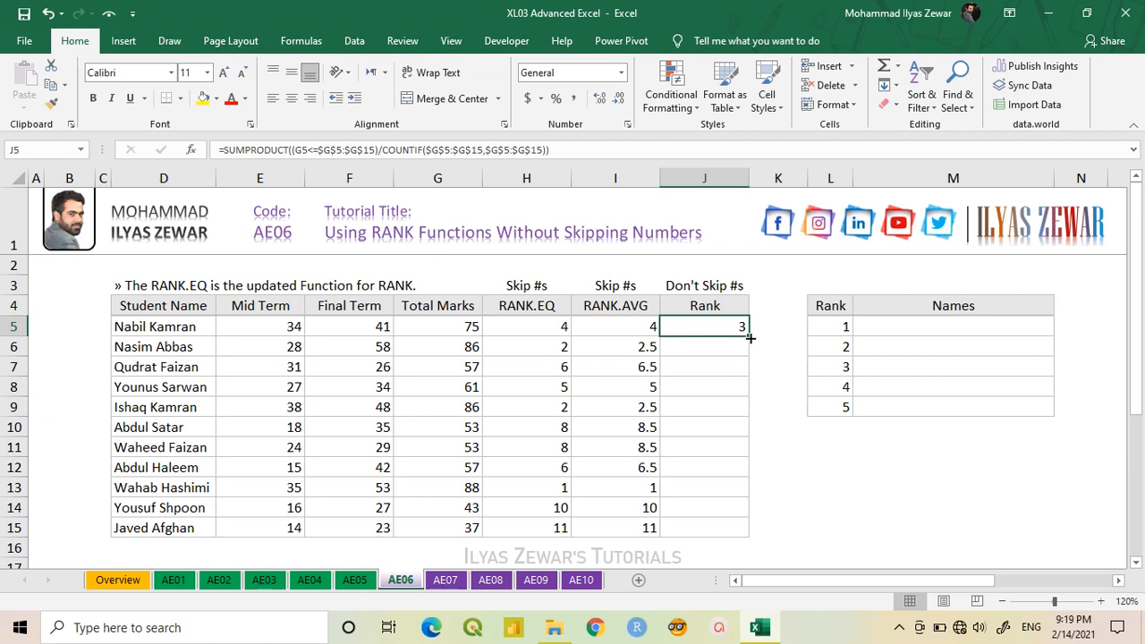
{"action": "left_click_drag", "start_coordinate": [749, 337], "coordinate": [747, 530]}
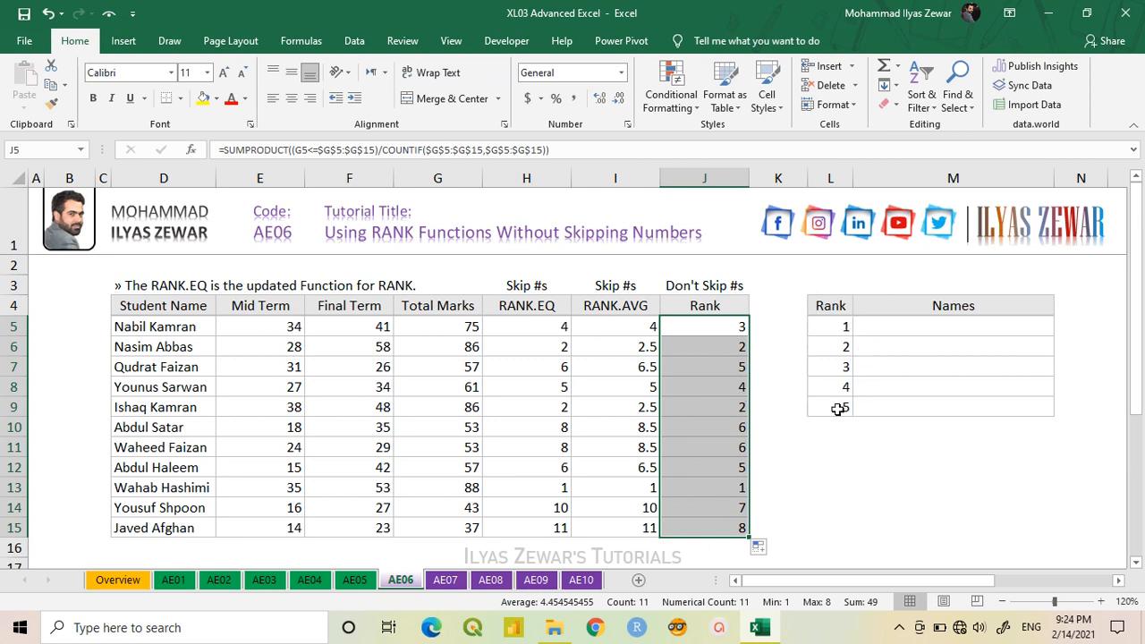
- Start an IF formula in M5 with the logical test L5=$J$5:$J$15, using an absolute rank range
{"action": "left_click", "coordinate": [942, 329]}
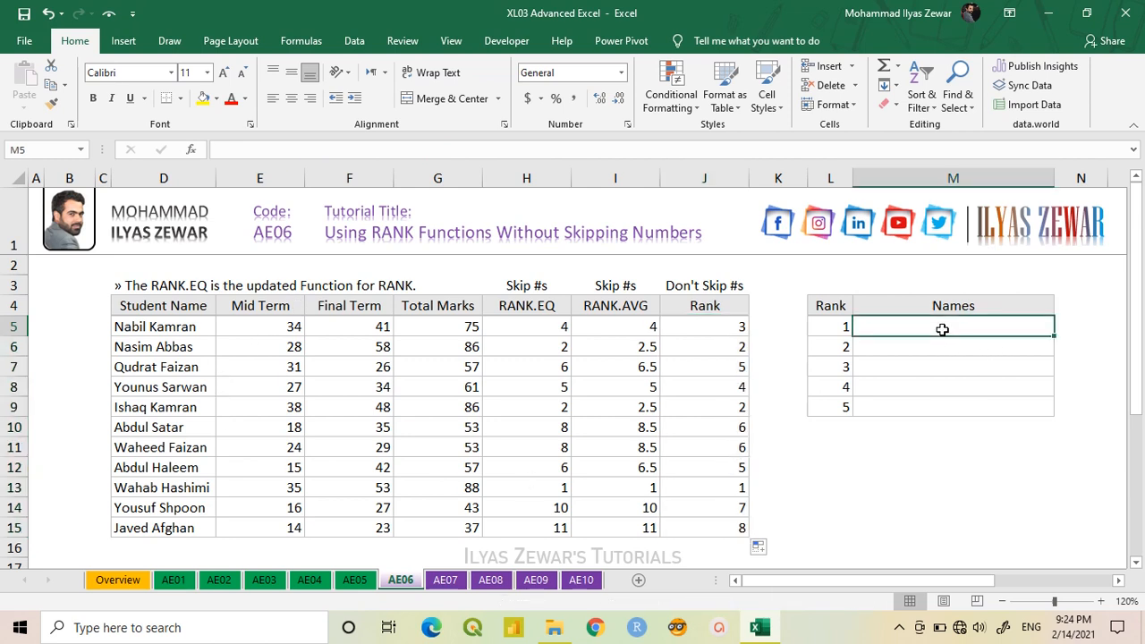
{"action": "type", "text": "=IF("}
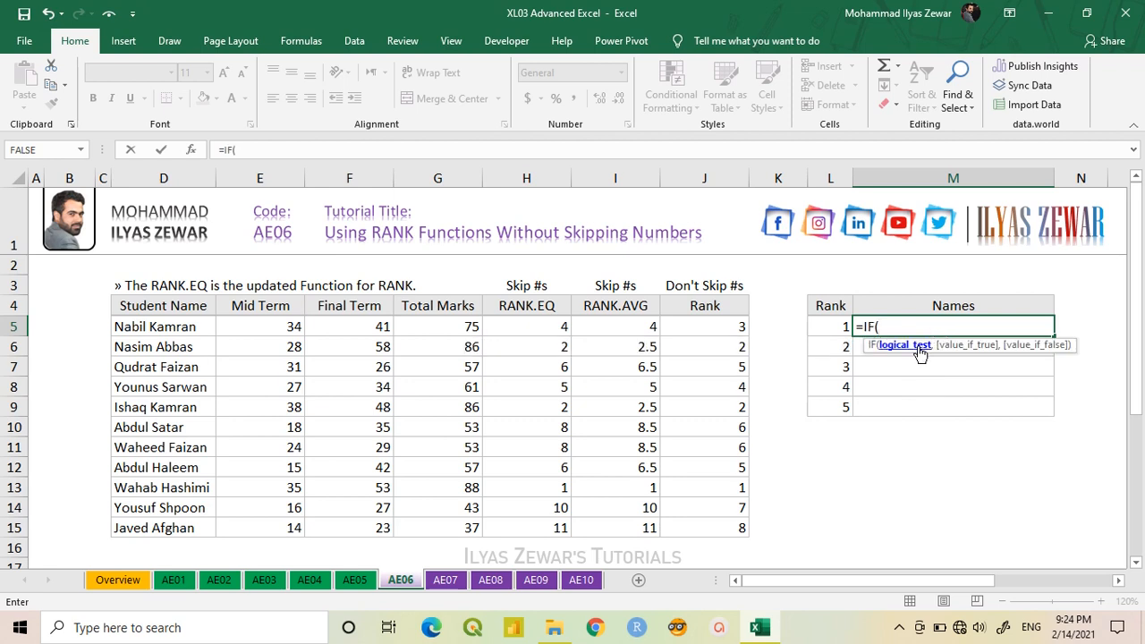
{"action": "left_click", "coordinate": [829, 325]}
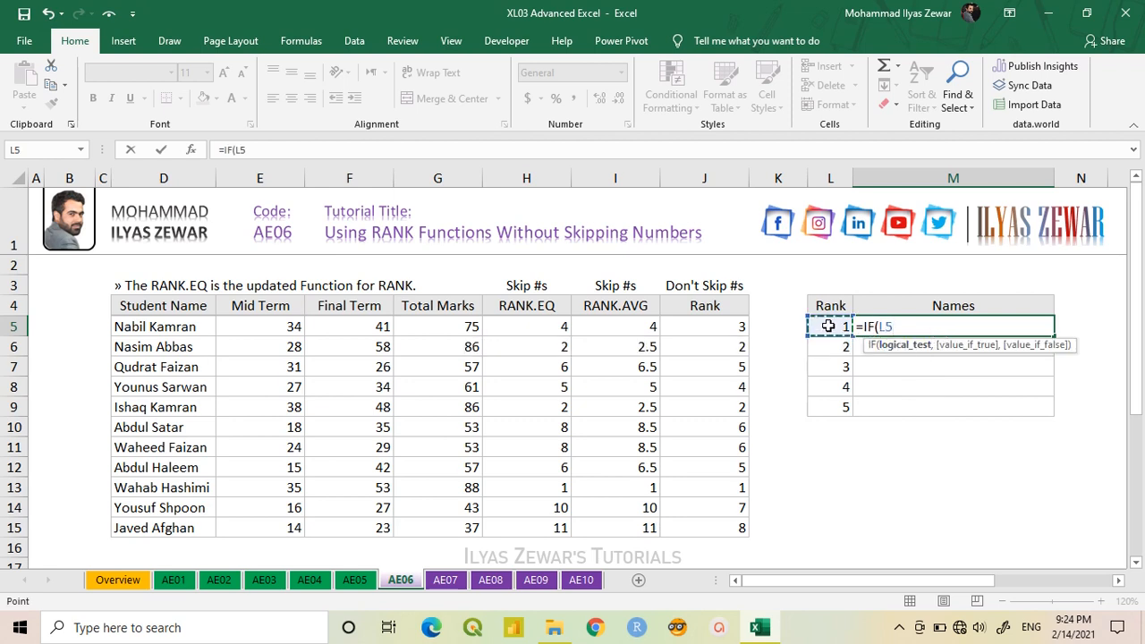
{"action": "type", "text": "="}
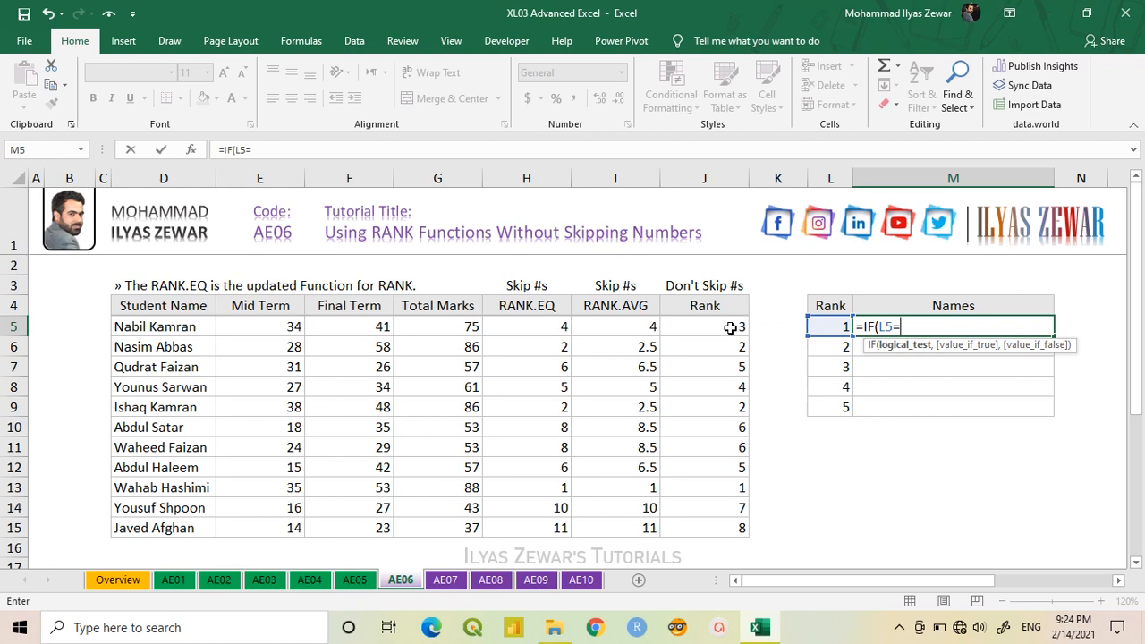
{"action": "left_click_drag", "start_coordinate": [730, 327], "coordinate": [713, 522]}
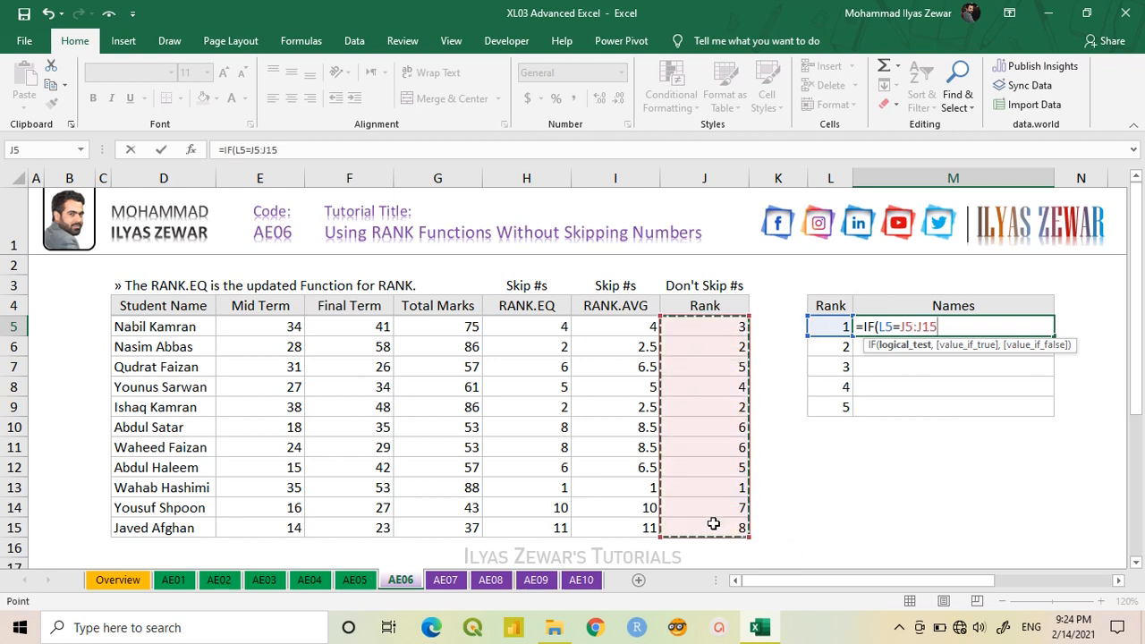
{"action": "key", "text": "F4"}
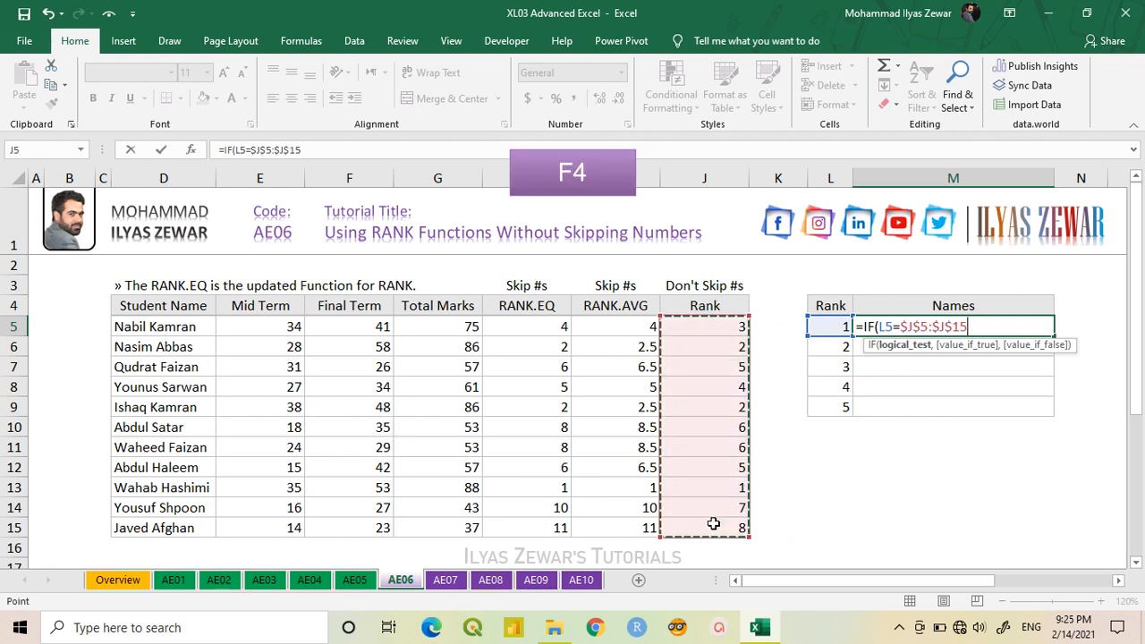
{"action": "type", "text": ","}
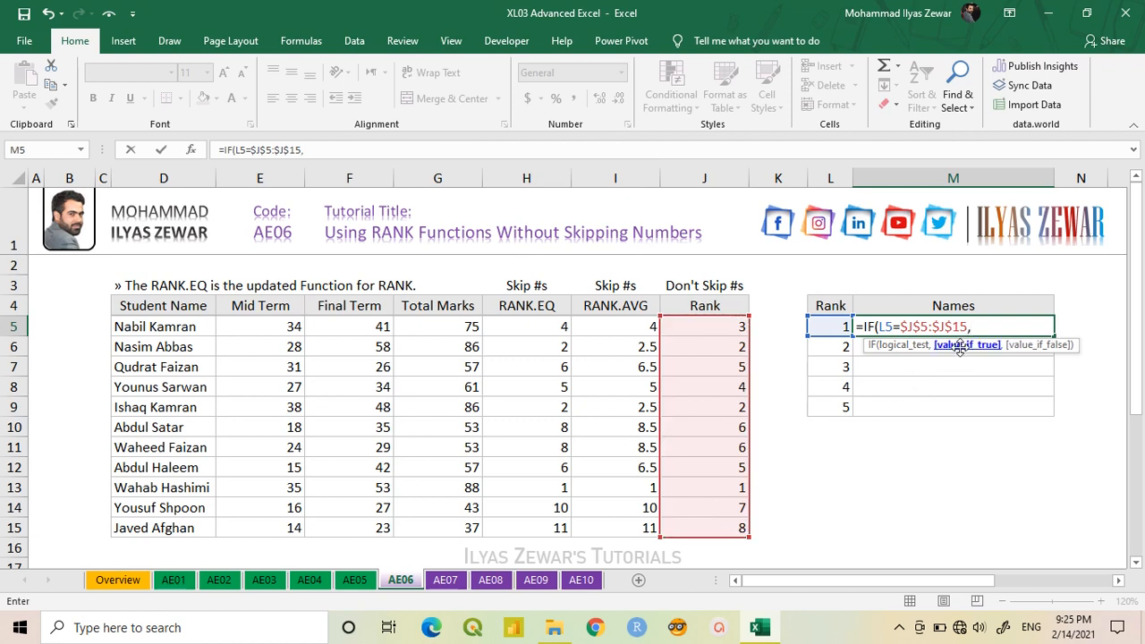
- Complete the IF formula in M5 with $D$5:$D$15 as the true value and "" as the false value
{"action": "left_click_drag", "start_coordinate": [192, 328], "coordinate": [182, 526]}
{"action": "key", "text": "F4"}
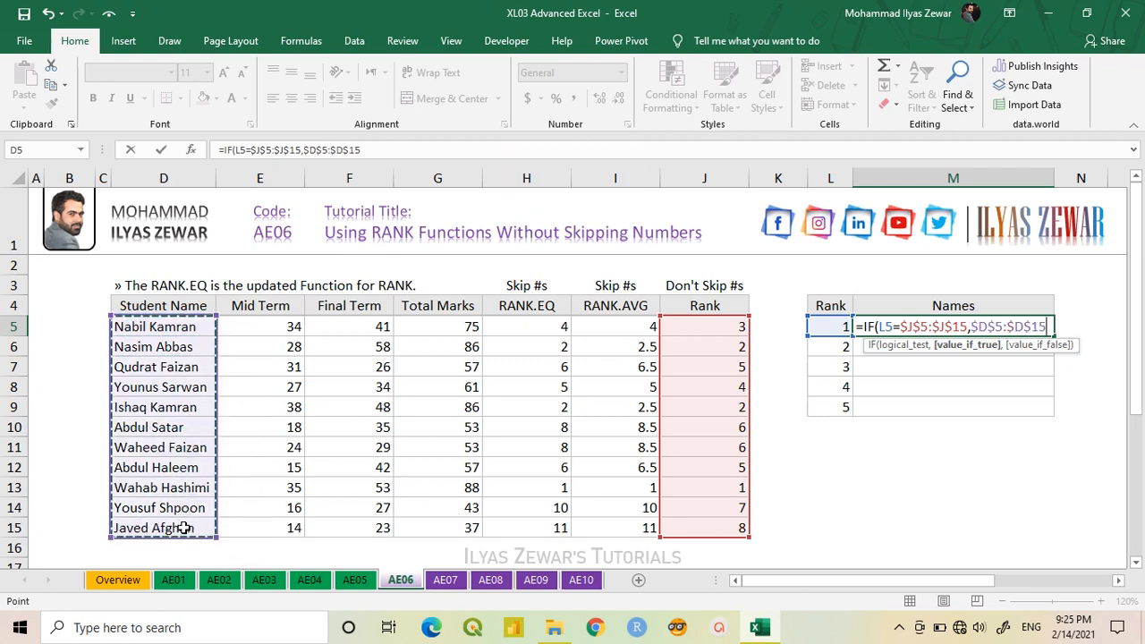
{"action": "type", "text": ","}
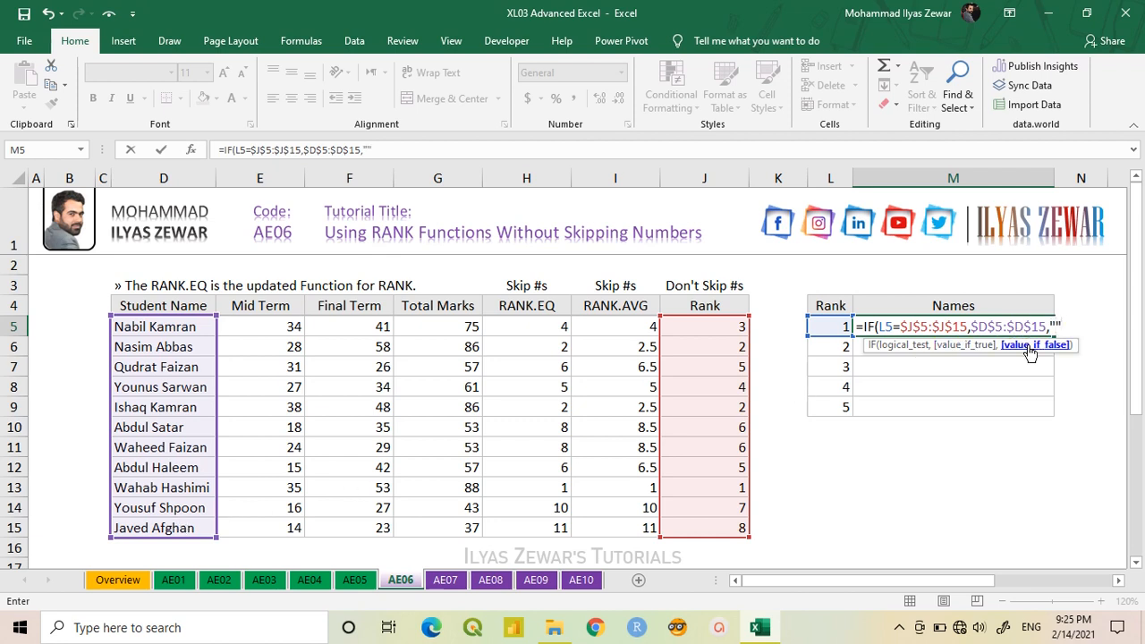
{"action": "type", "text": "\"\")"}
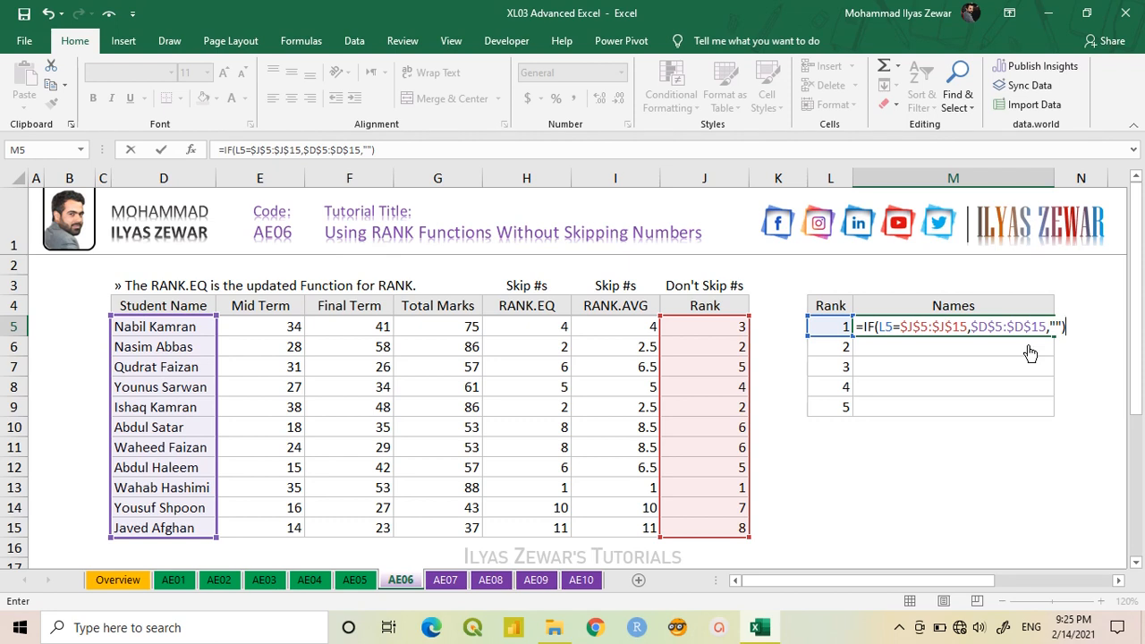
{"action": "key", "text": "Return"}
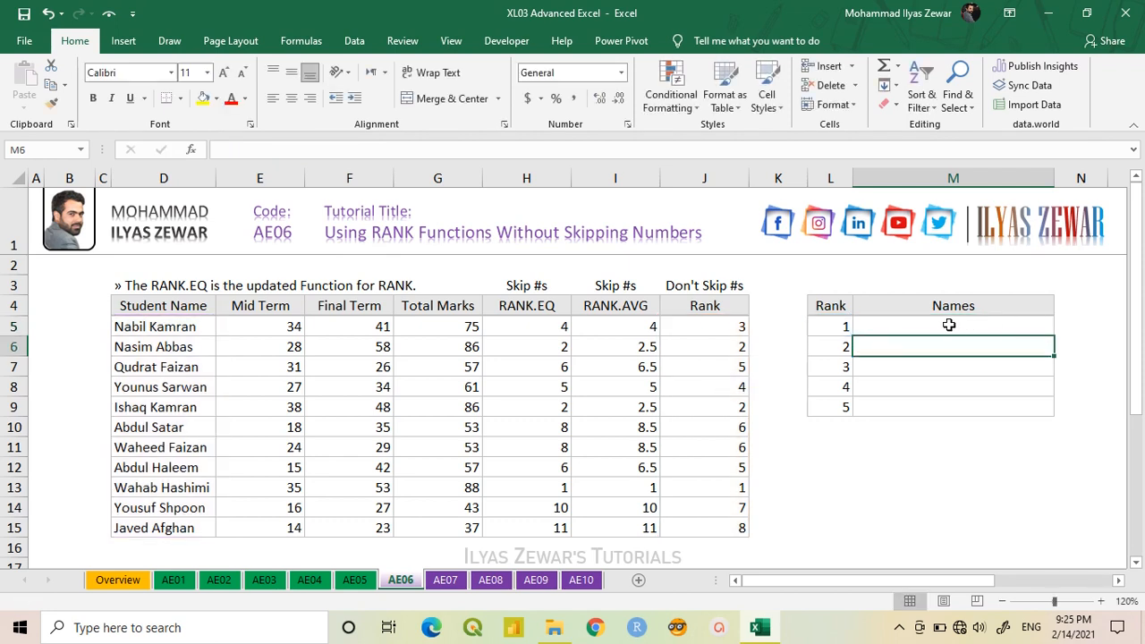
- Evaluate the whole IF expression inside M5 to inspect its array of names, and restore the formula
{"action": "double_click", "coordinate": [942, 326]}
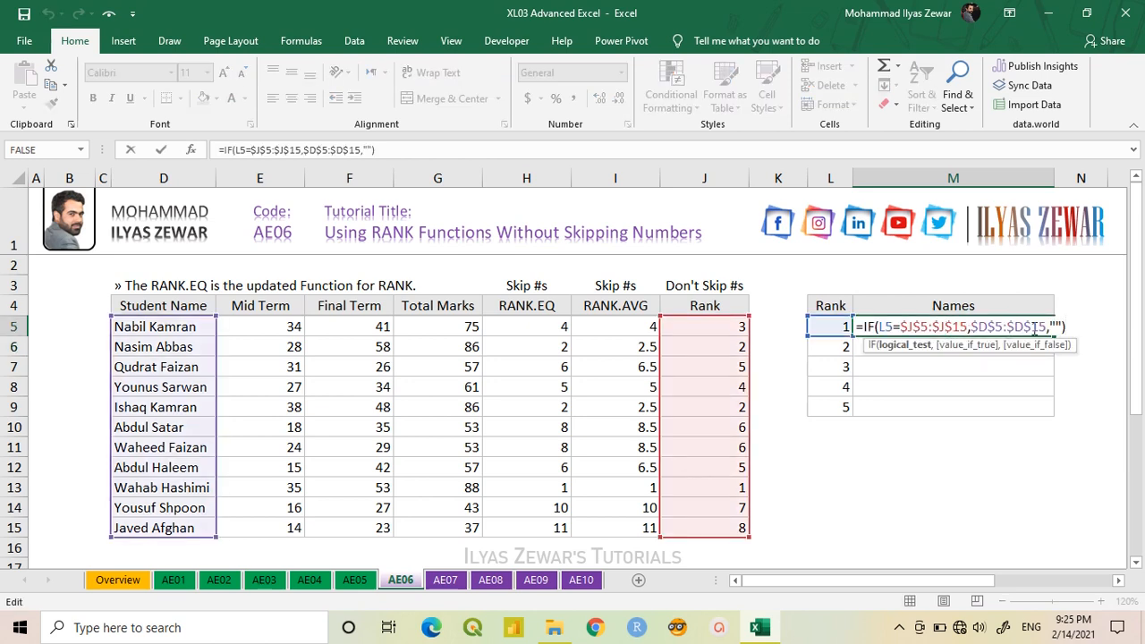
{"action": "left_click_drag", "start_coordinate": [1065, 327], "coordinate": [862, 337]}
{"action": "key", "text": "F9"}
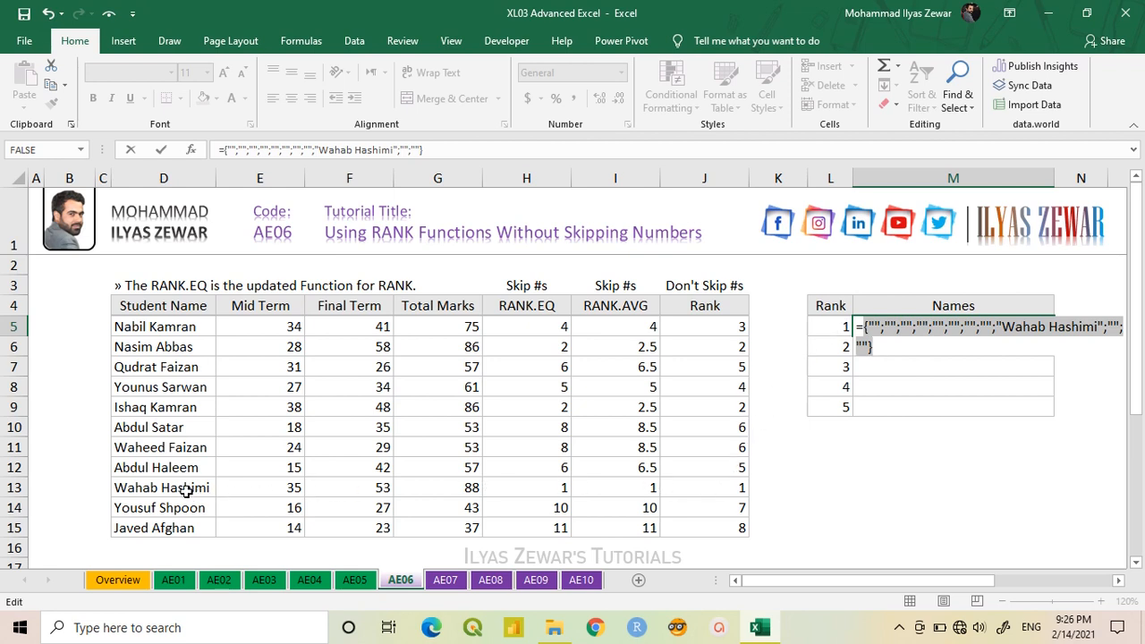
{"action": "key", "text": "ctrl+z"}
{"action": "key", "text": "ctrl+z"}
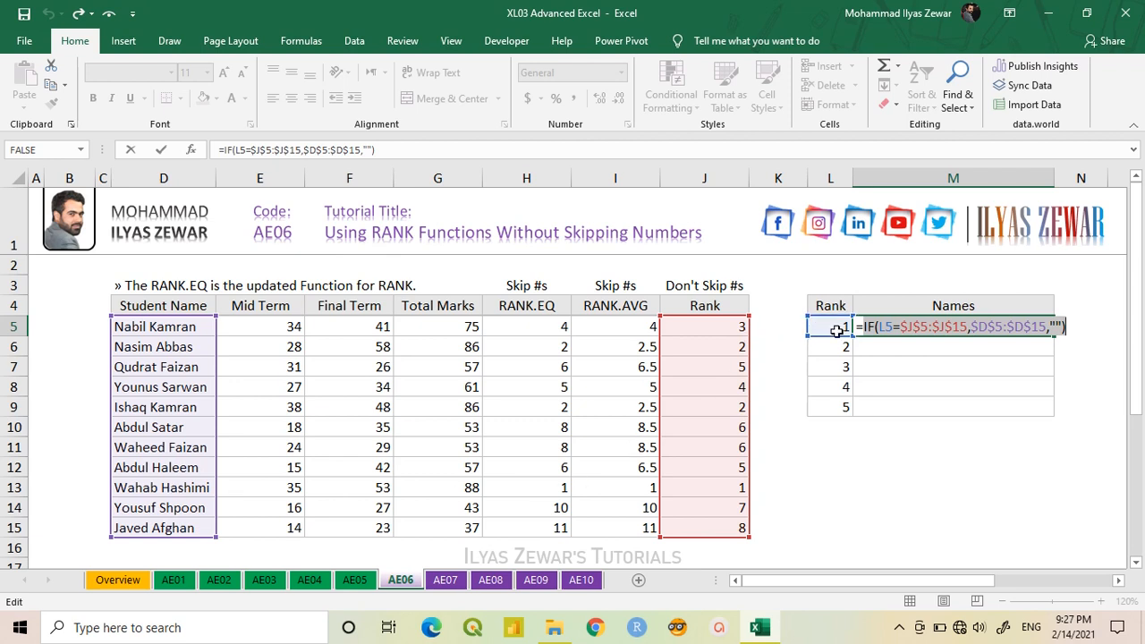
- Put a TEXTJOIN function in front of the IF expression in M5, with "," as its delimiter
{"action": "left_click", "coordinate": [877, 333]}
{"action": "left_click", "coordinate": [864, 327]}
{"action": "type", "text": "tex"}
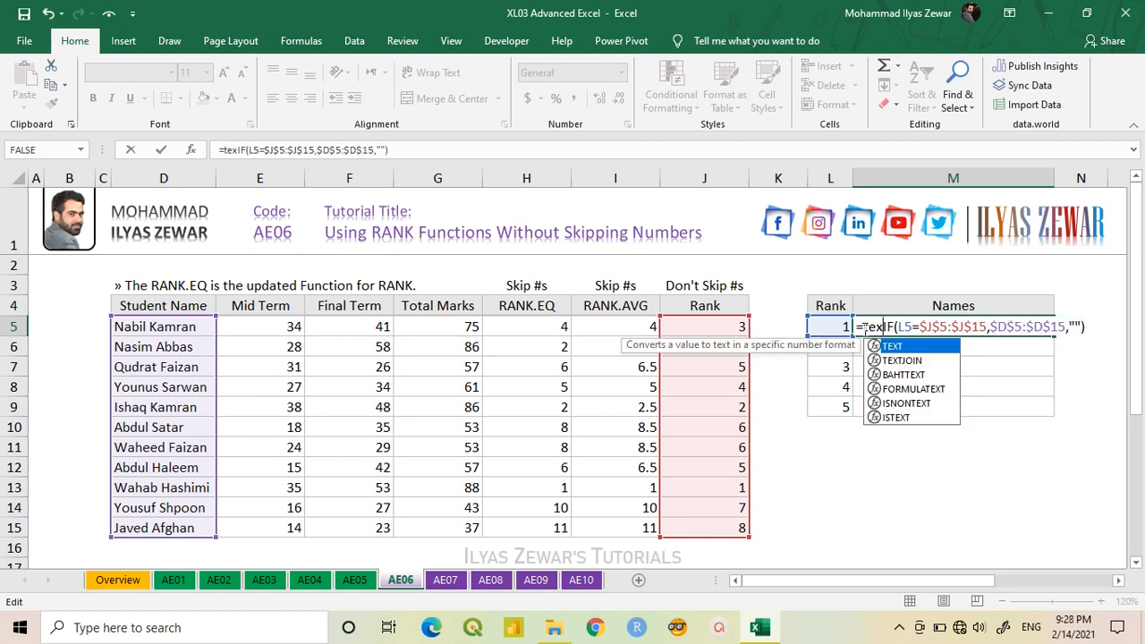
{"action": "key", "text": "Tab"}
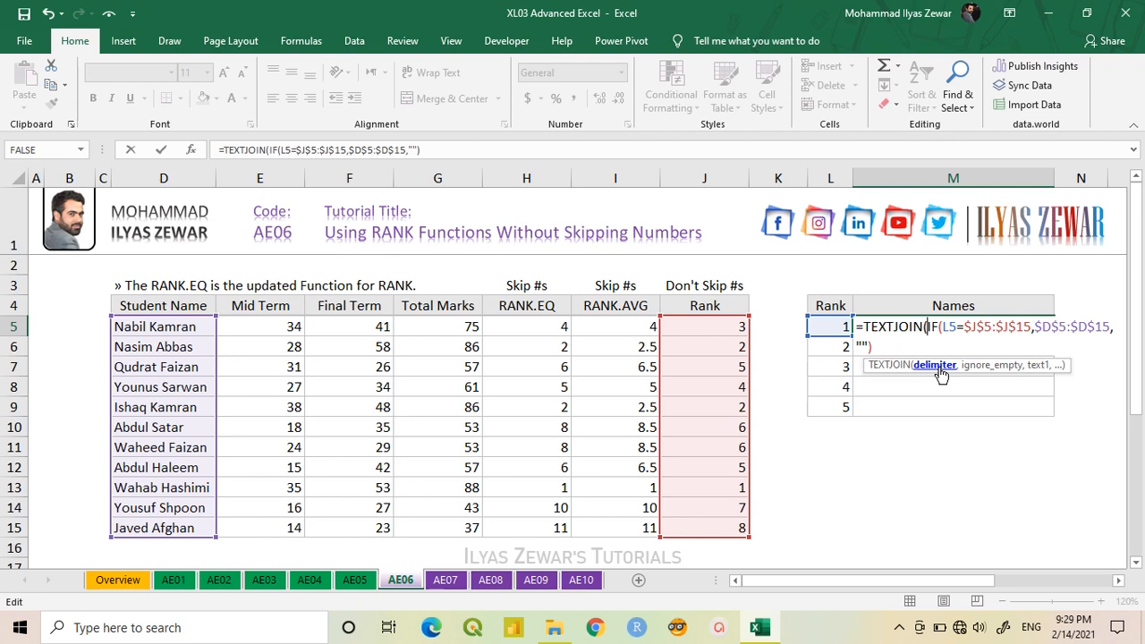
{"action": "type", "text": "\","}
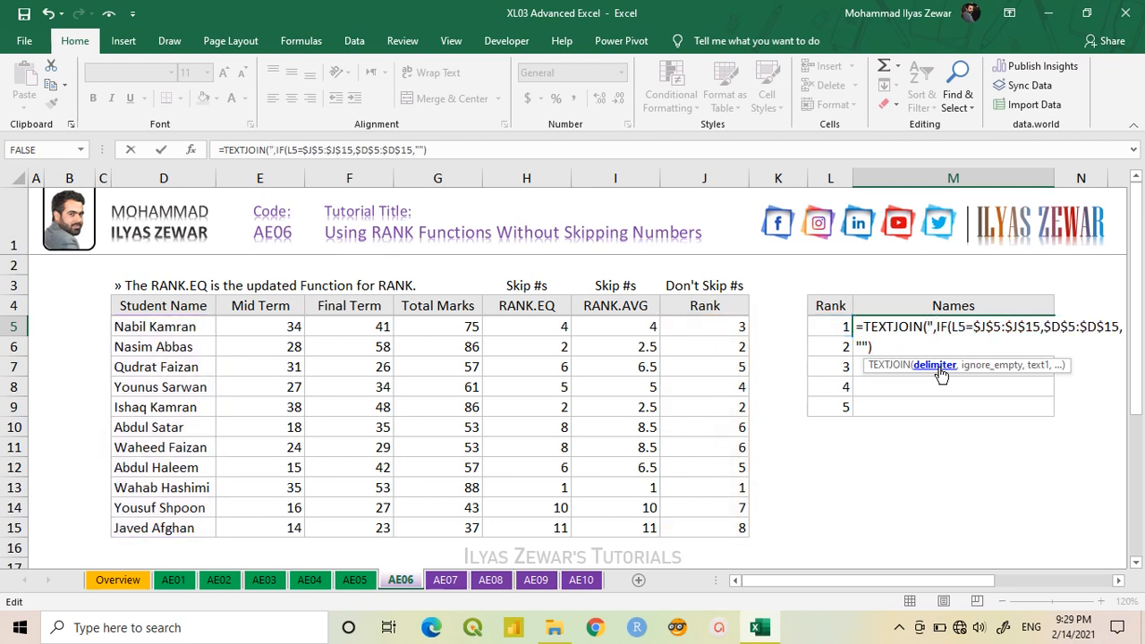
{"action": "type", "text": "\""}
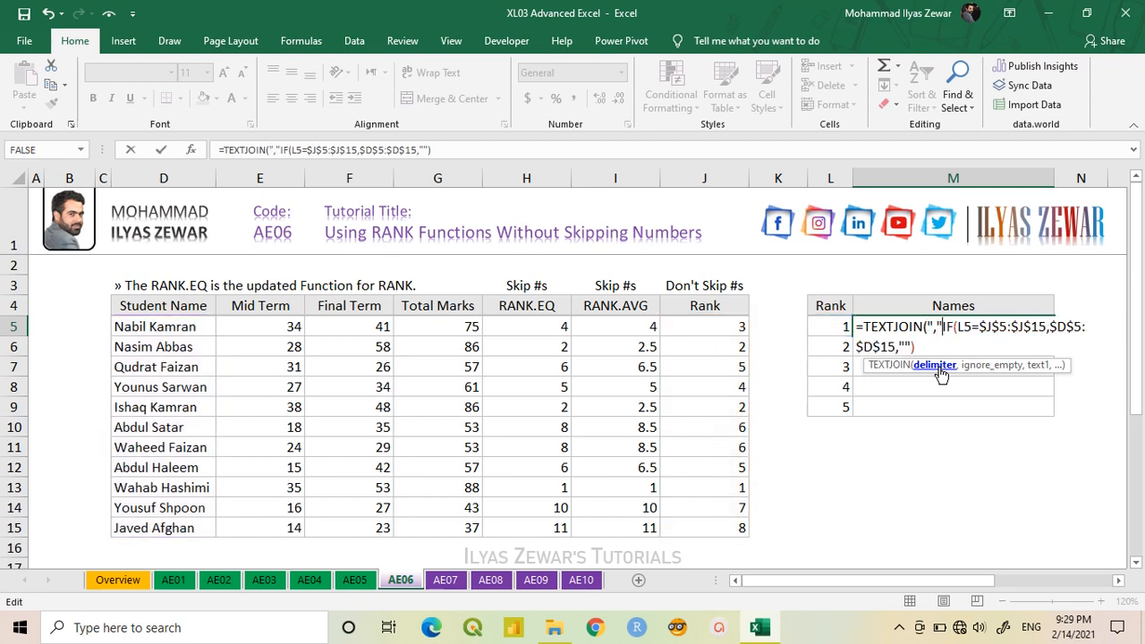
{"action": "type", "text": ","}
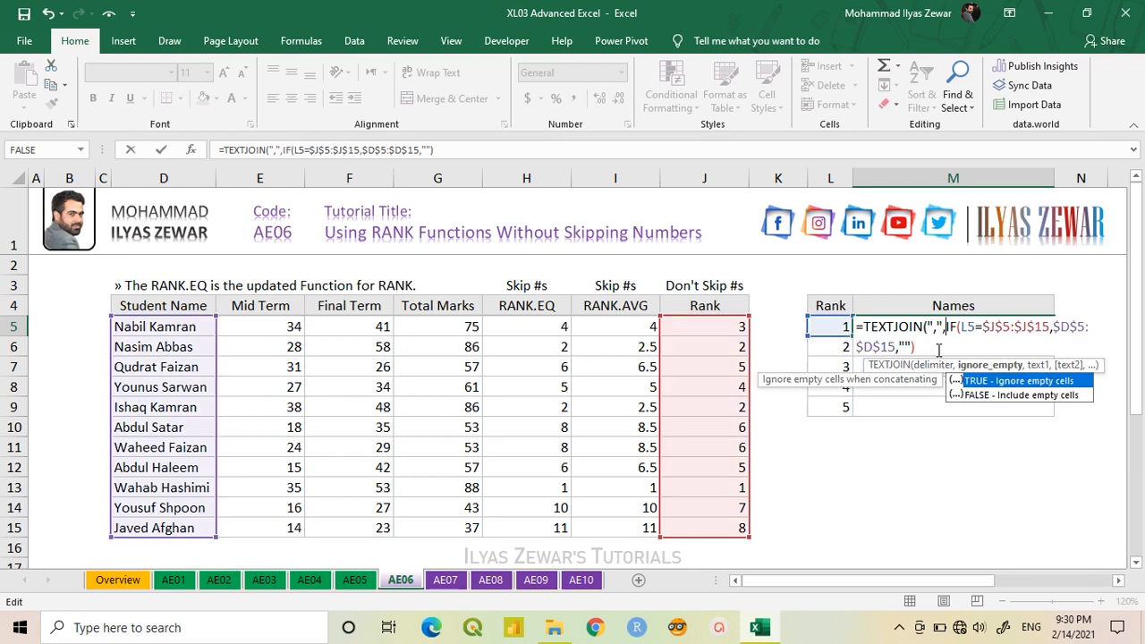
- Set TEXTJOIN's ignore_empty argument to TRUE, close its parenthesis after the IF expression, and enter the formula in M5
{"action": "double_click", "coordinate": [1002, 383]}
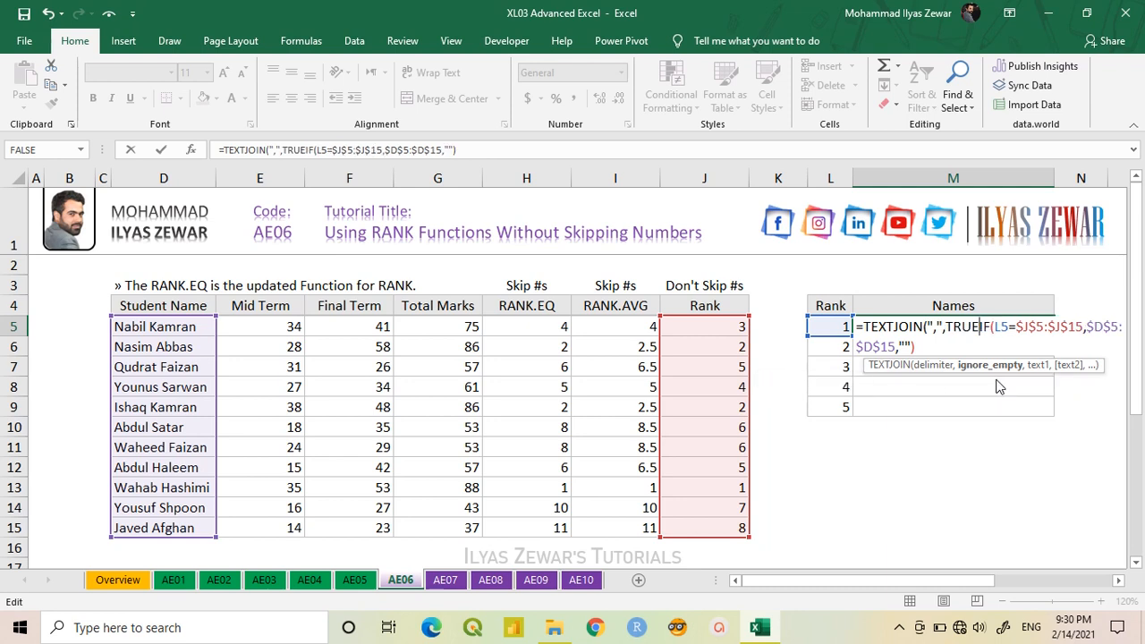
{"action": "type", "text": ","}
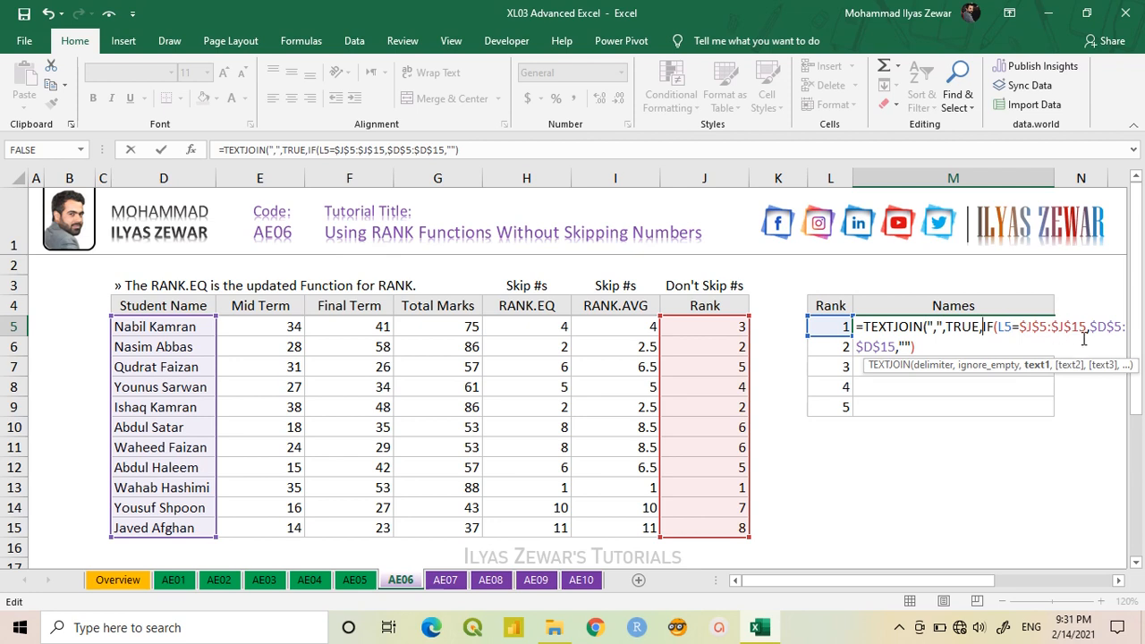
{"action": "left_click", "coordinate": [939, 346]}
{"action": "type", "text": ")"}
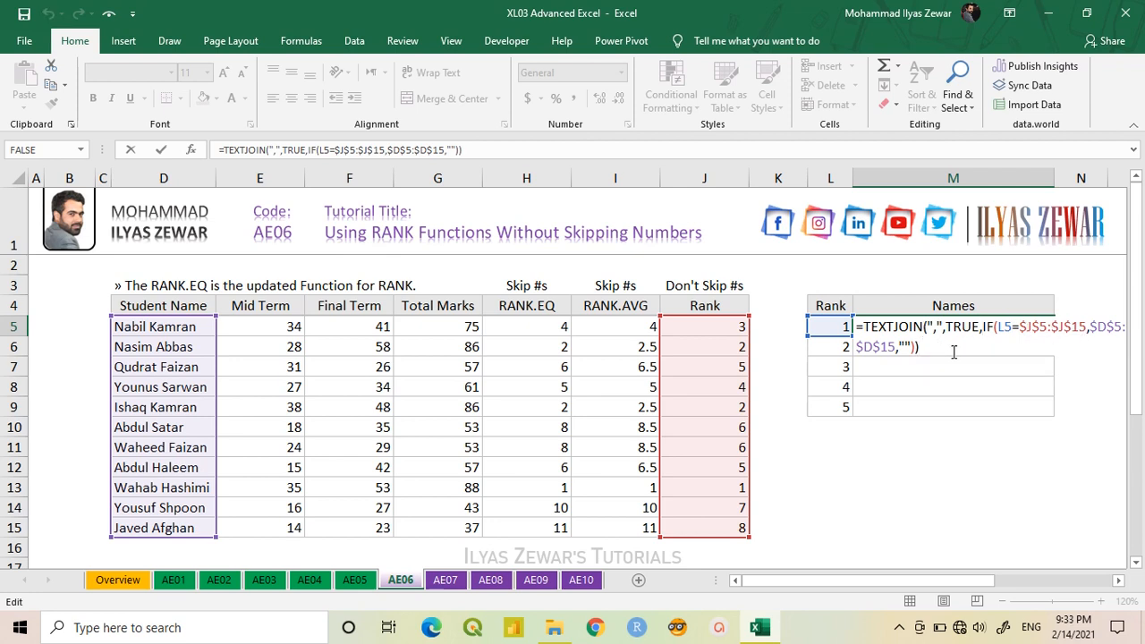
{"action": "key", "text": "Return"}
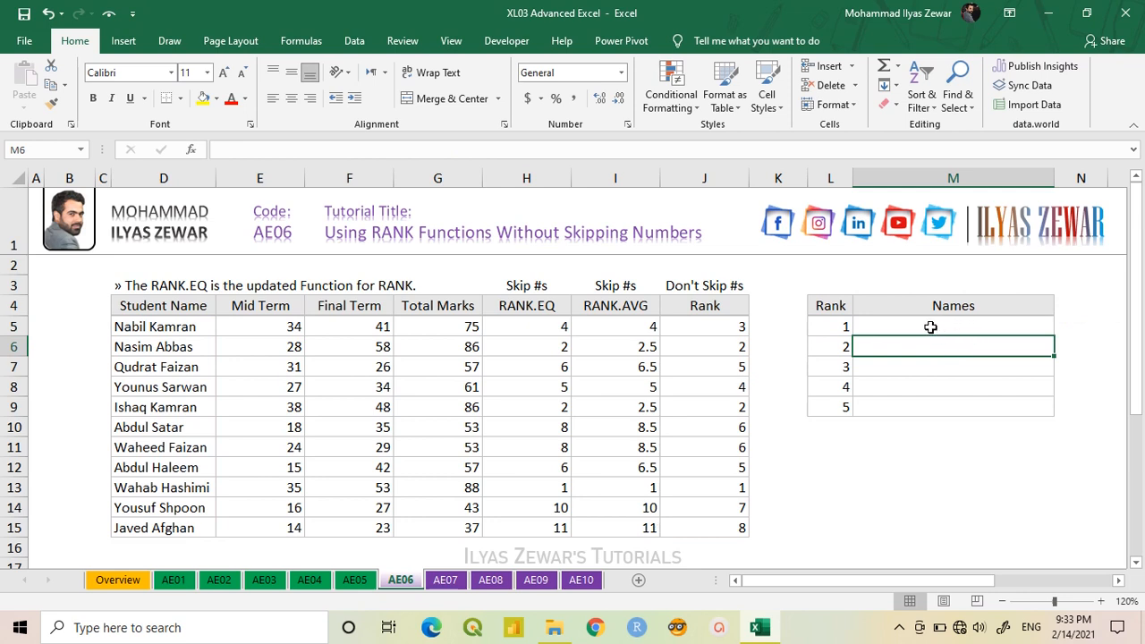
- Re-enter the TEXTJOIN formula in M5 as an array formula and fill it down through M9
{"action": "double_click", "coordinate": [931, 328]}
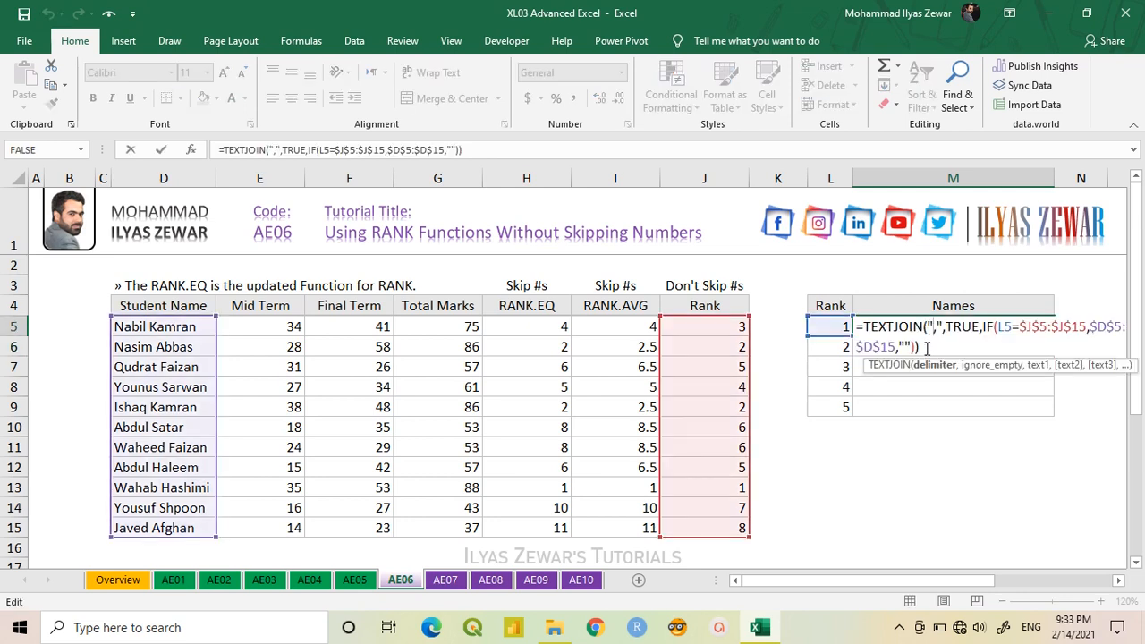
{"action": "key", "text": "ctrl+shift+Return"}
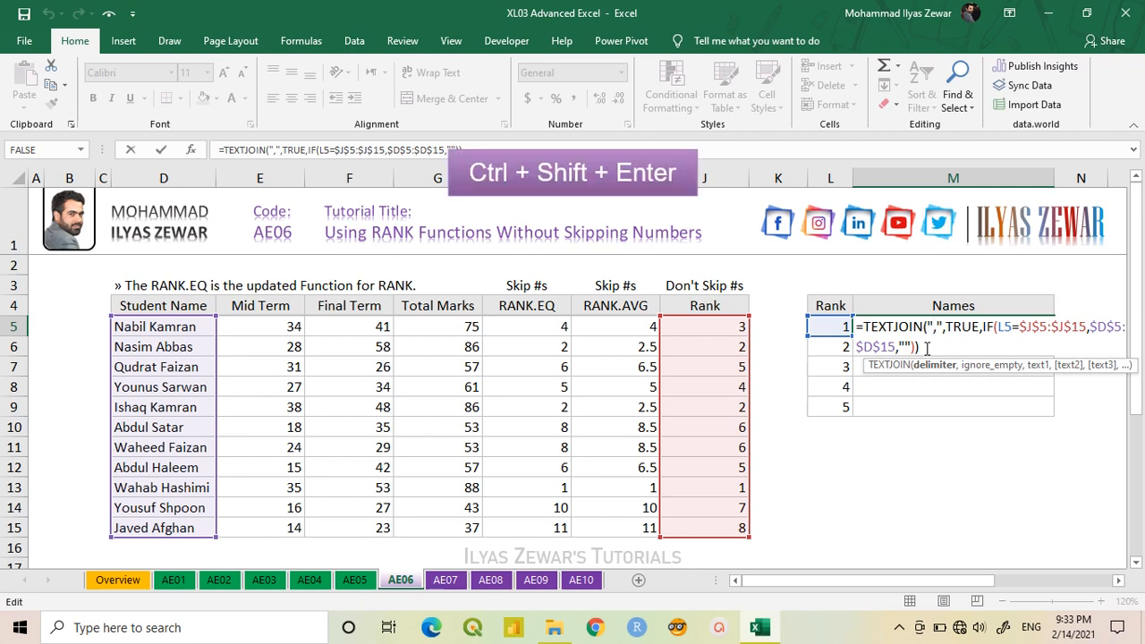
{"action": "key", "text": "ctrl+shift+Return"}
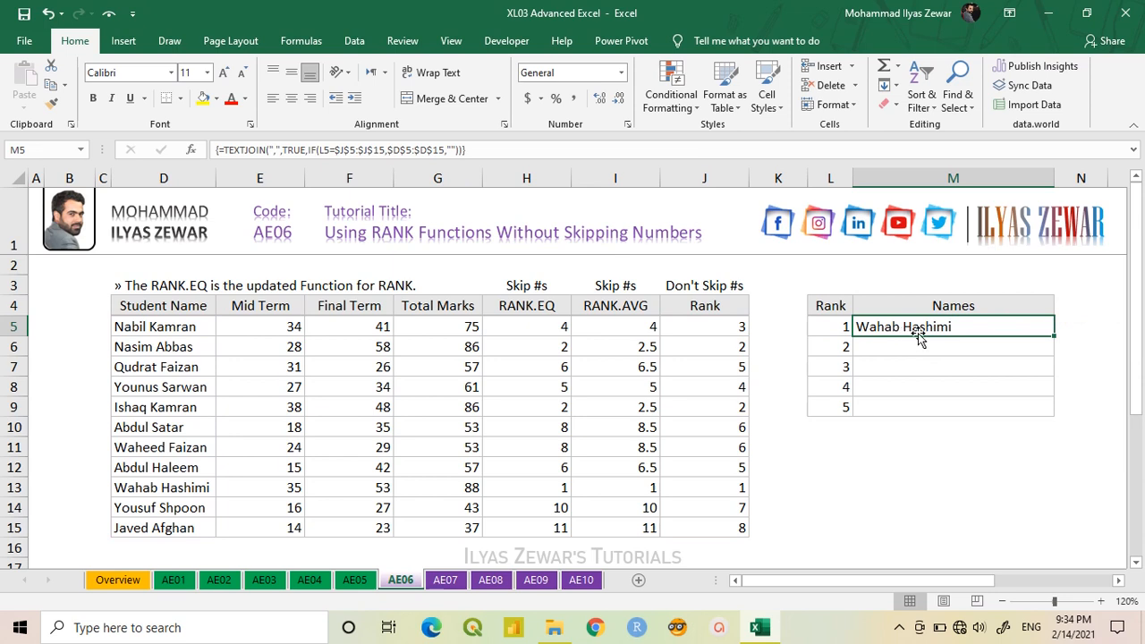
{"action": "left_click_drag", "start_coordinate": [1054, 337], "coordinate": [1053, 410]}
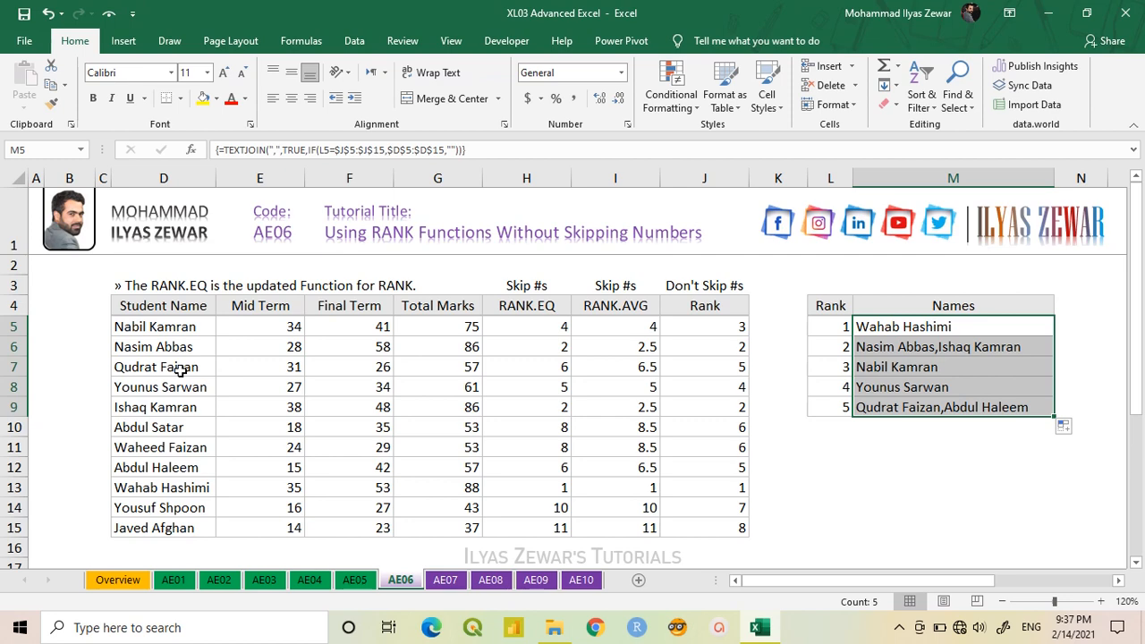
{"action": "left_click", "coordinate": [65, 288]}
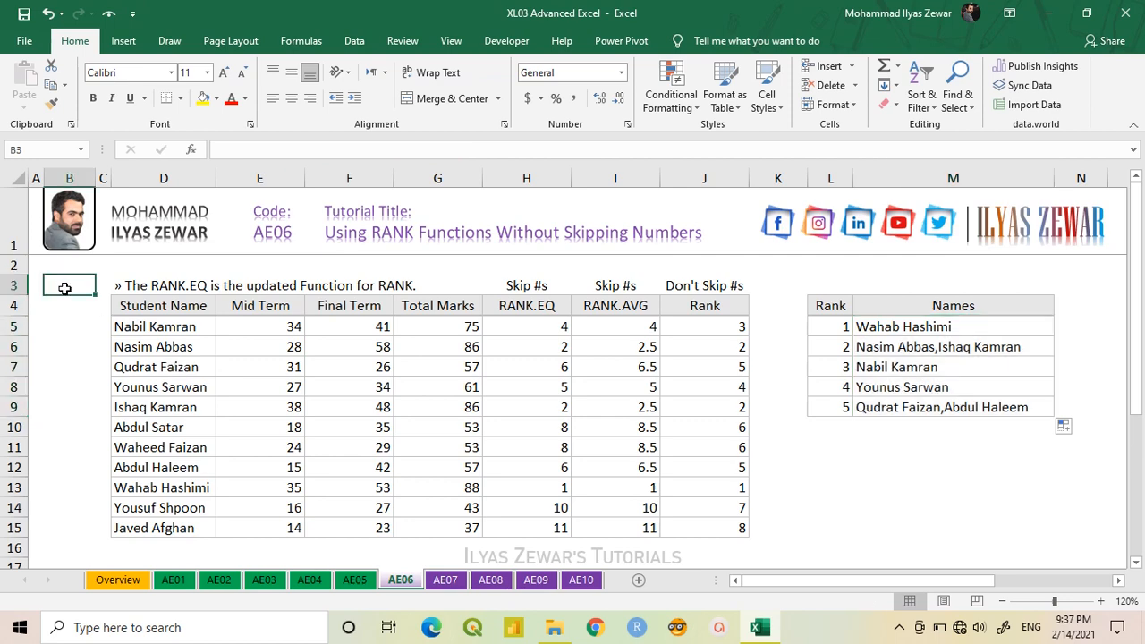